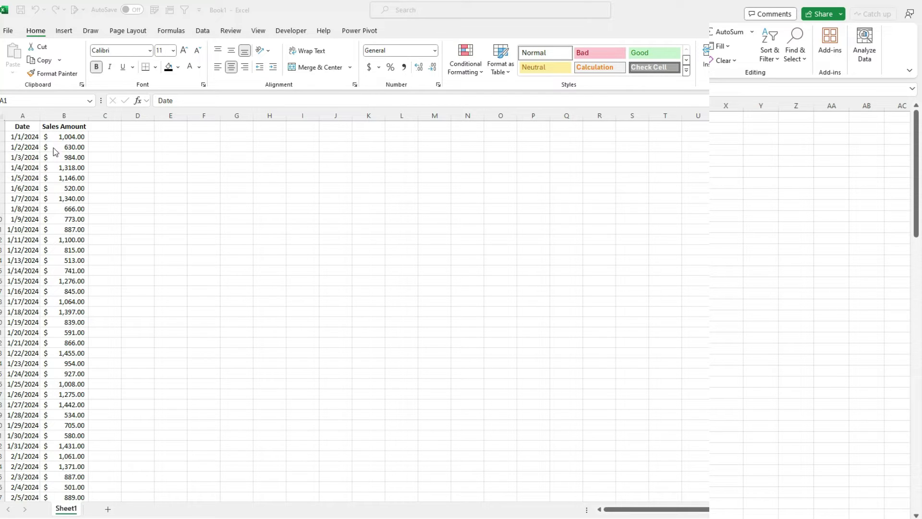
Insert two empty columns at column B, before Sales Amount.
click(62, 114)
right_click(62, 113)
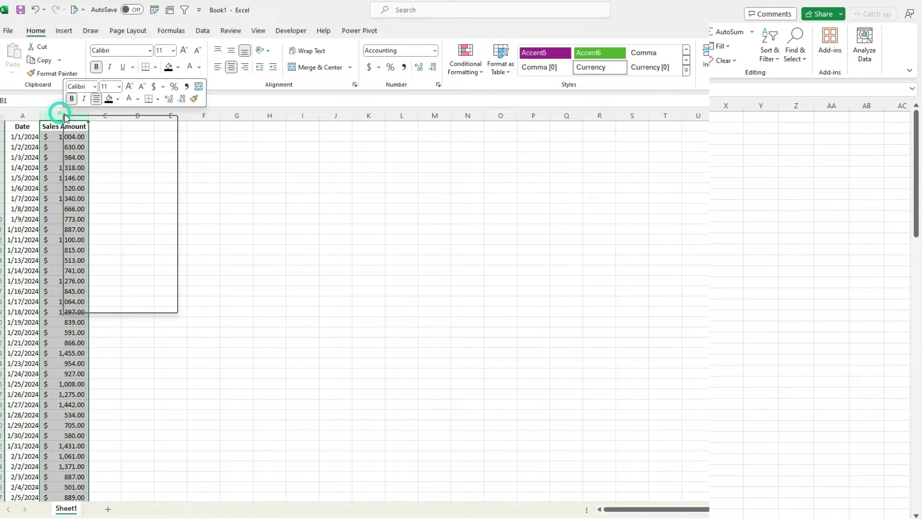
click(124, 214)
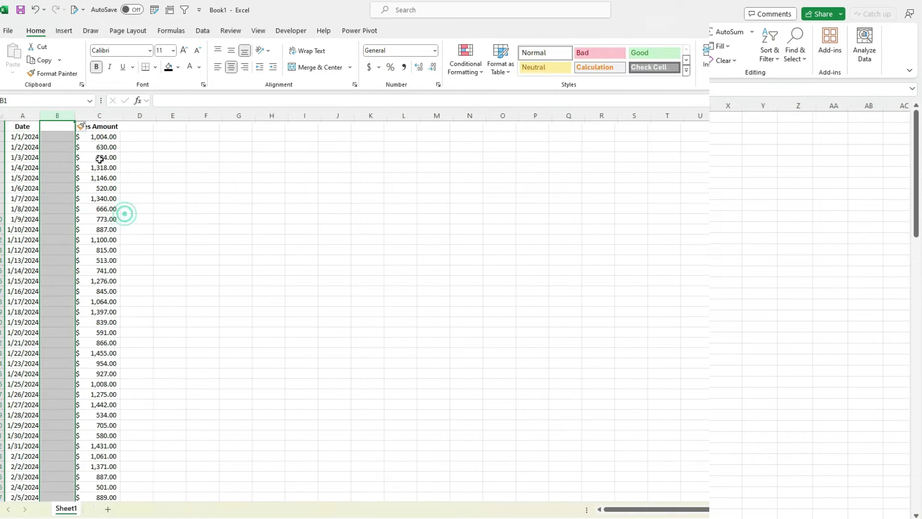
right_click(97, 115)
click(140, 214)
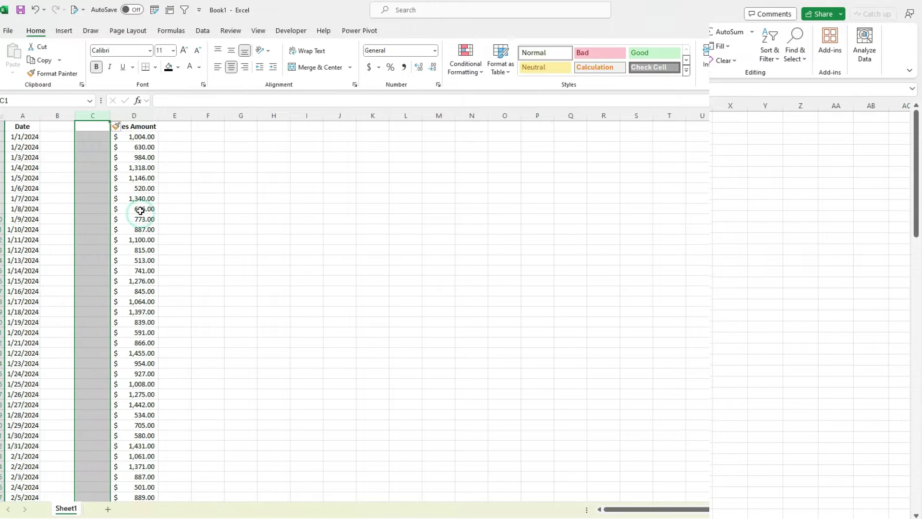
Head column B 'Week' and enter =WEEKNUM(A2) in B2.
click(67, 124)
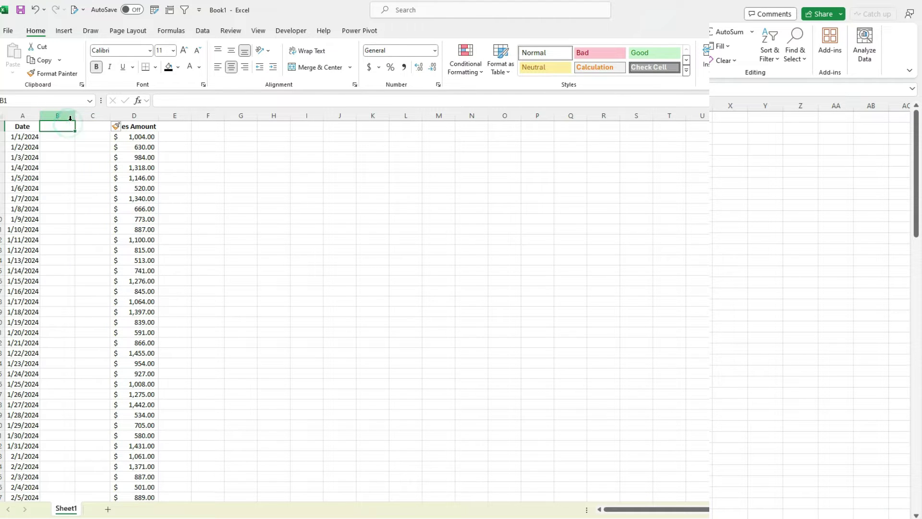
text(Week)
key(Return)
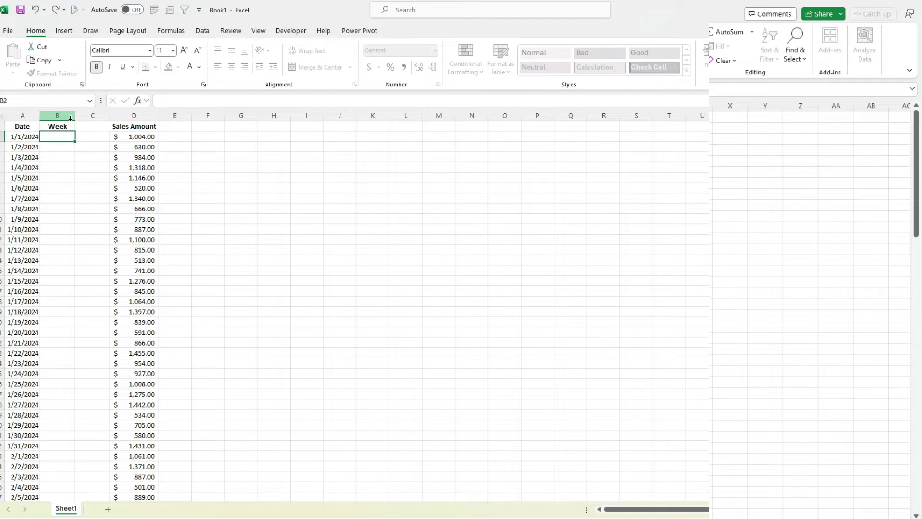
text(=weeknum)
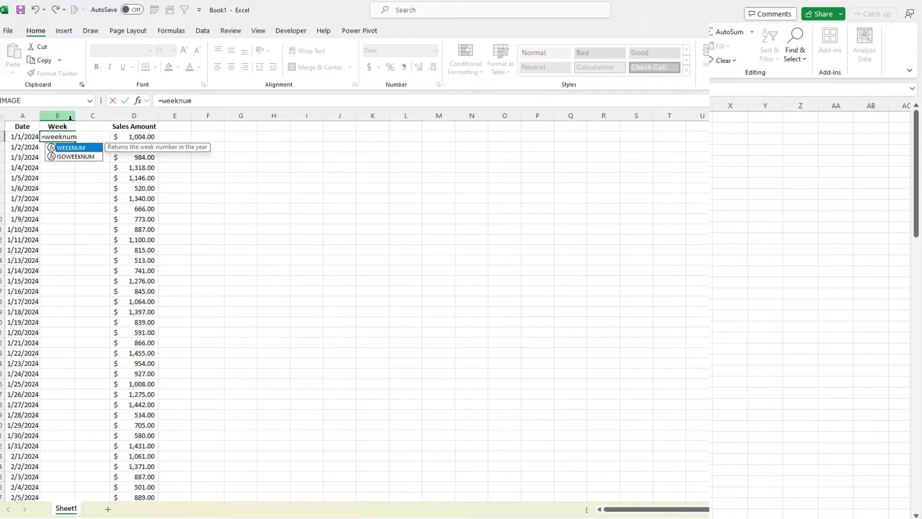
key(Tab)
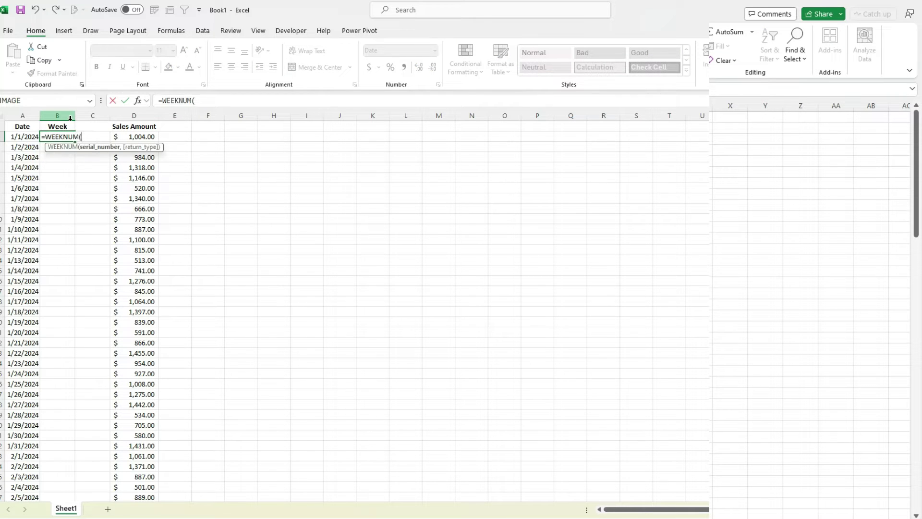
key(Left)
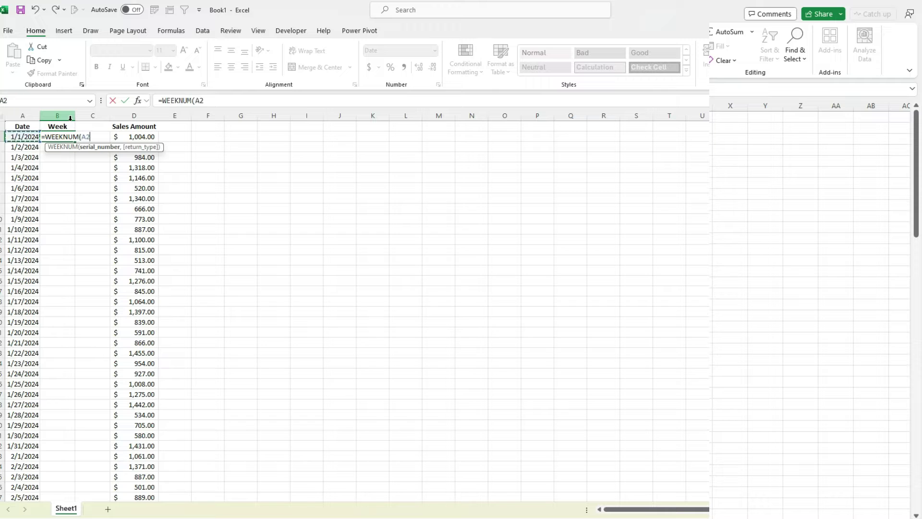
key(Return)
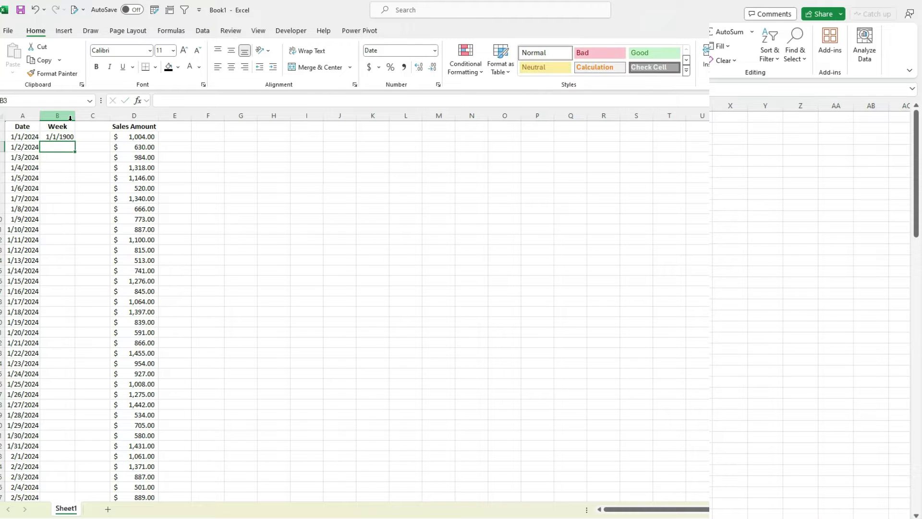
Format B2 as Number with 0 decimals, centre it, and fill the formula down.
click(67, 137)
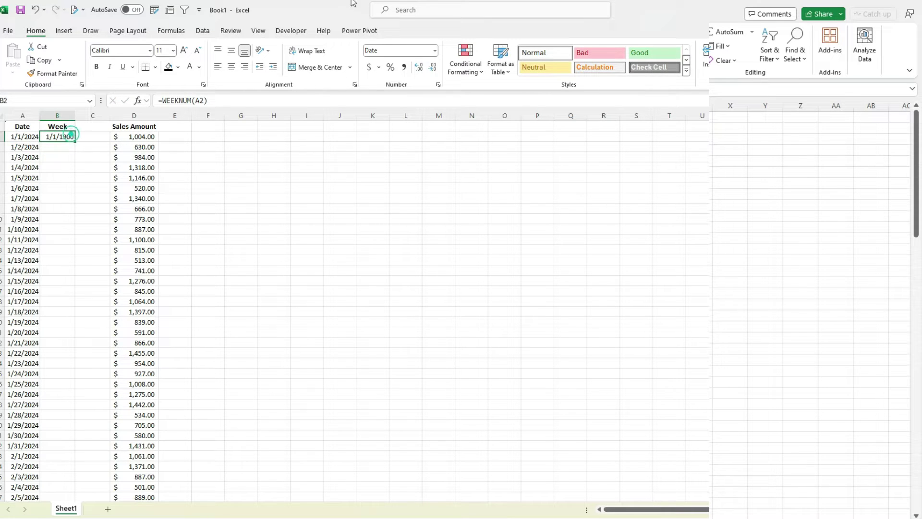
click(434, 51)
click(435, 91)
click(434, 66)
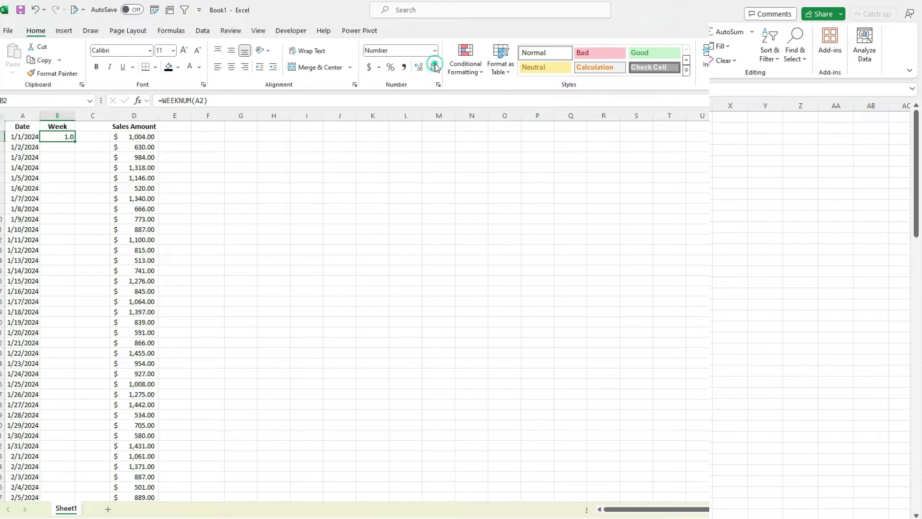
click(434, 66)
click(231, 66)
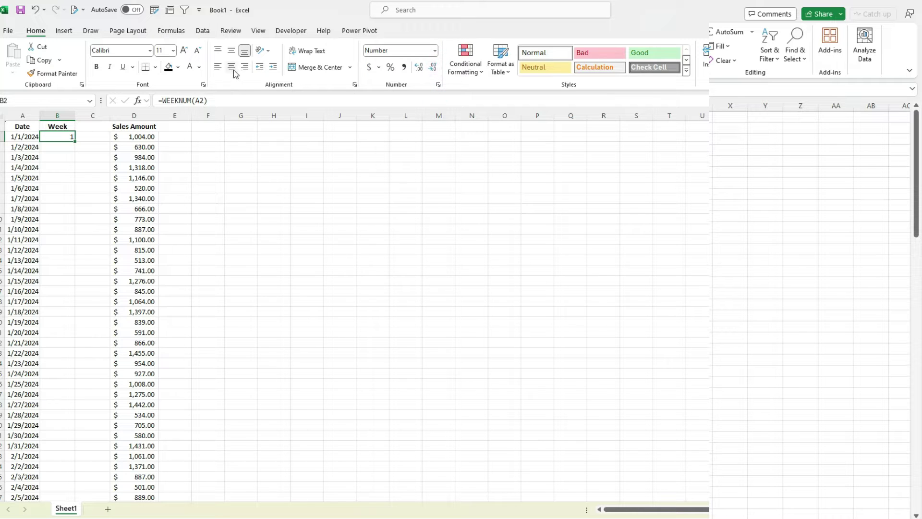
double_click(74, 143)
click(102, 129)
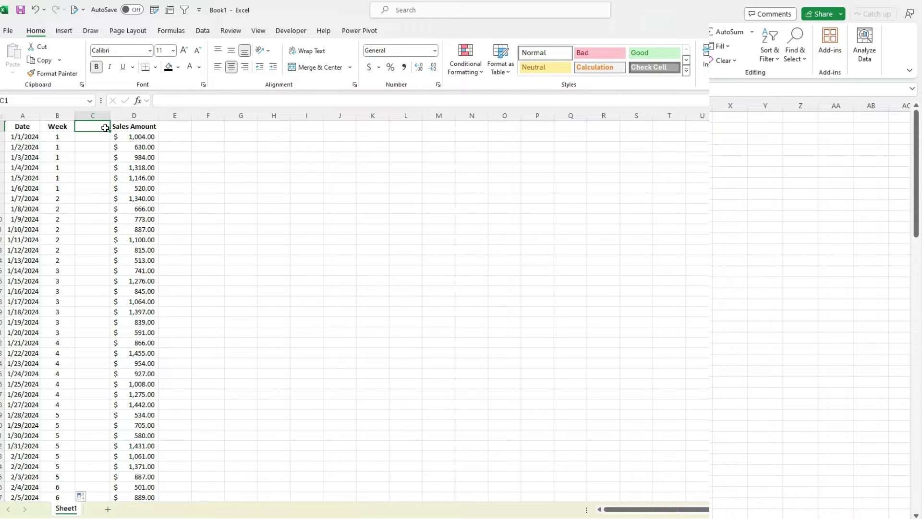
Head column C 'Day' and enter =TEXT(A2,"dddd") in C2.
text(Day)
key(Return)
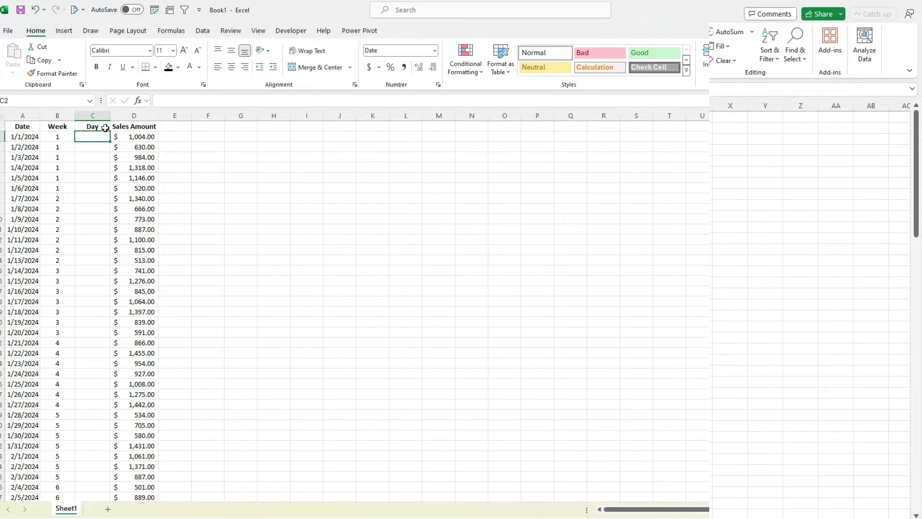
text(=text()
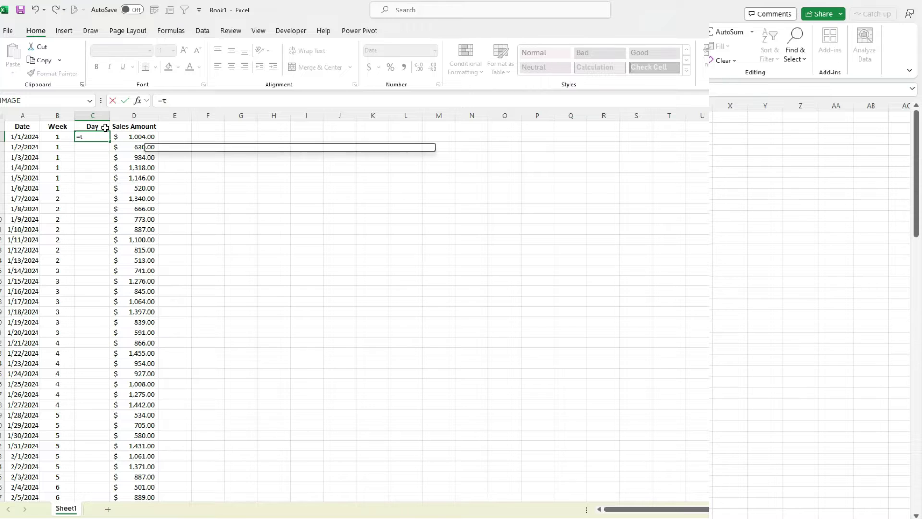
key(Left)
key(Left)
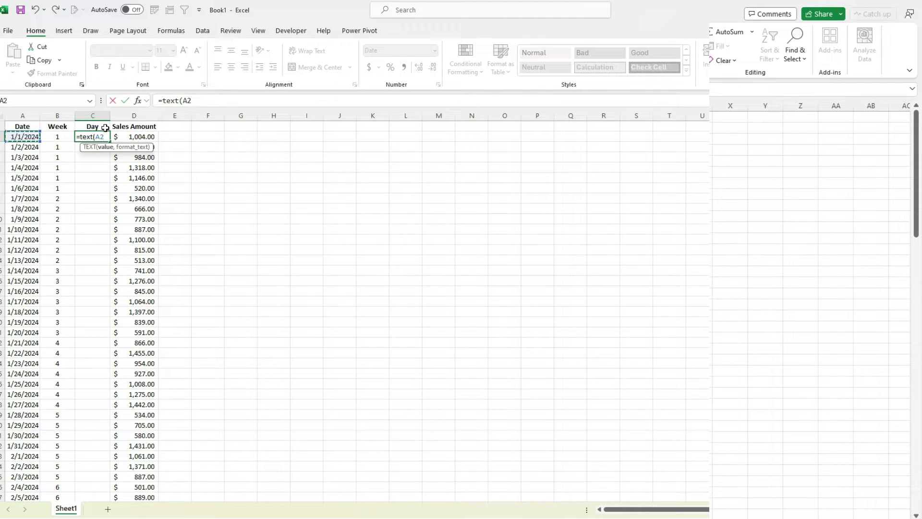
text(,")
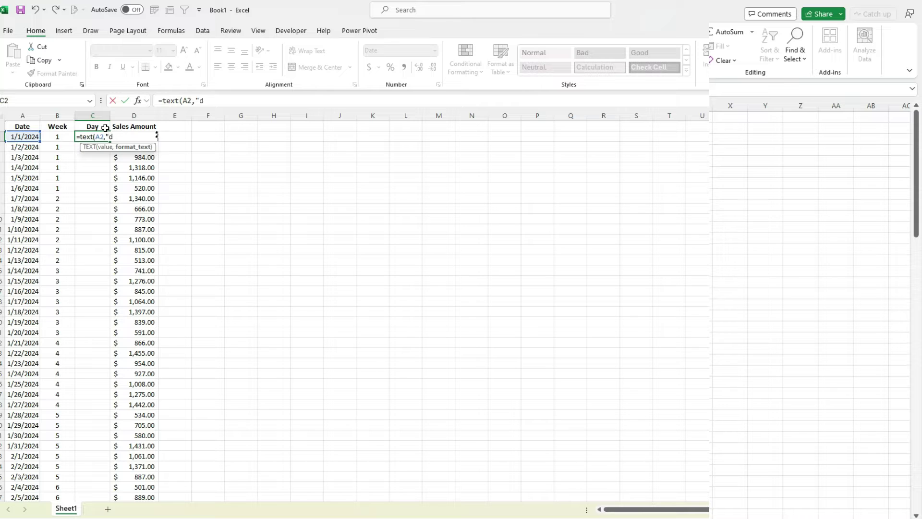
text(dddd"))
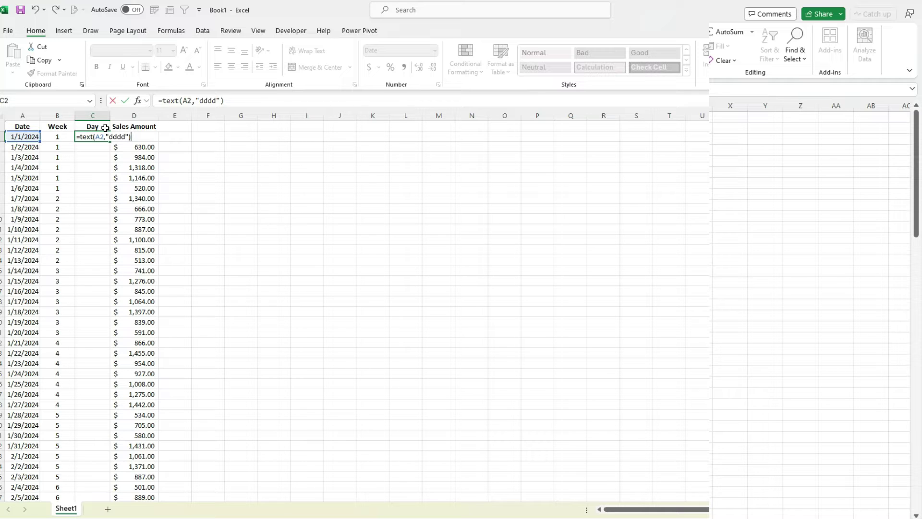
key(Return)
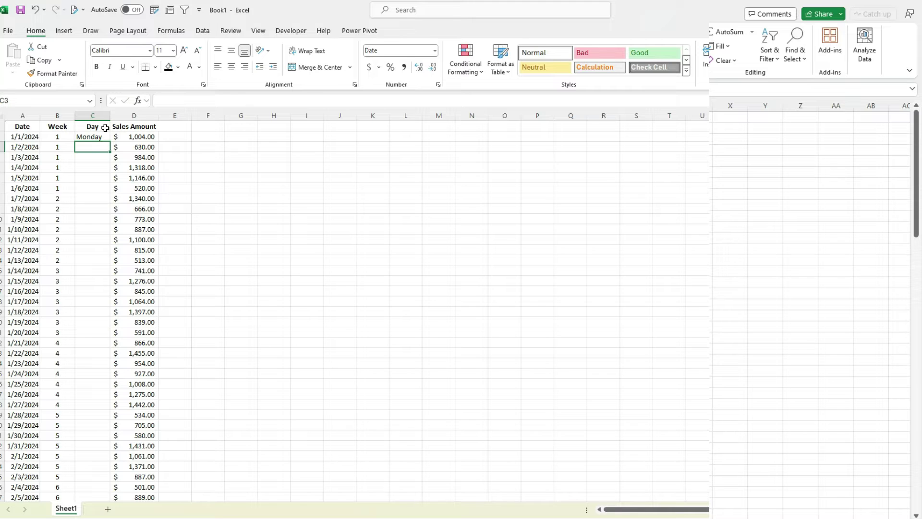
Fill the weekday formula down column C and centre the names.
click(105, 138)
double_click(110, 141)
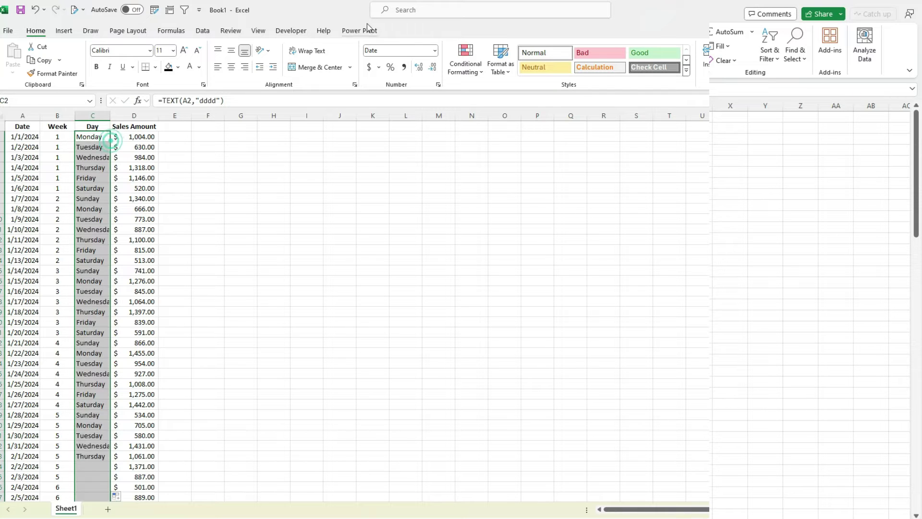
click(231, 67)
click(124, 137)
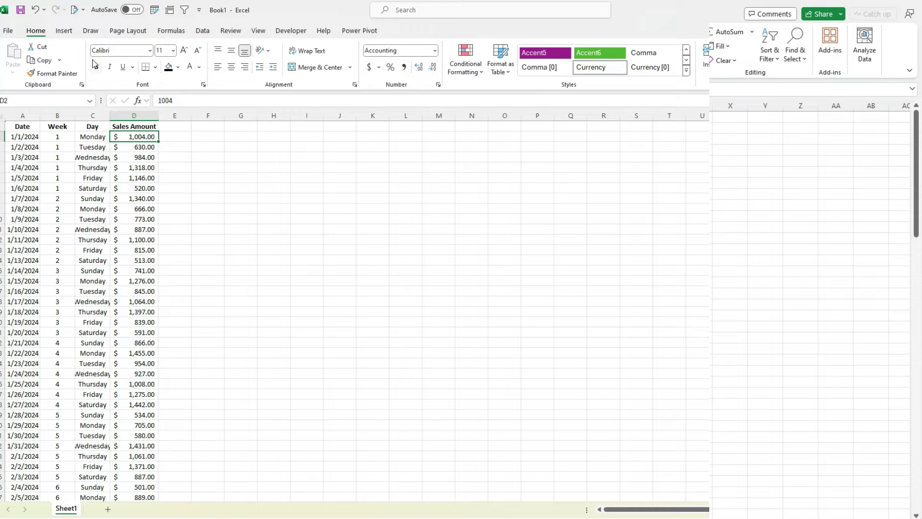
Insert a PivotTable from A1:D113 on the existing worksheet at Sheet1!$F$2.
click(63, 31)
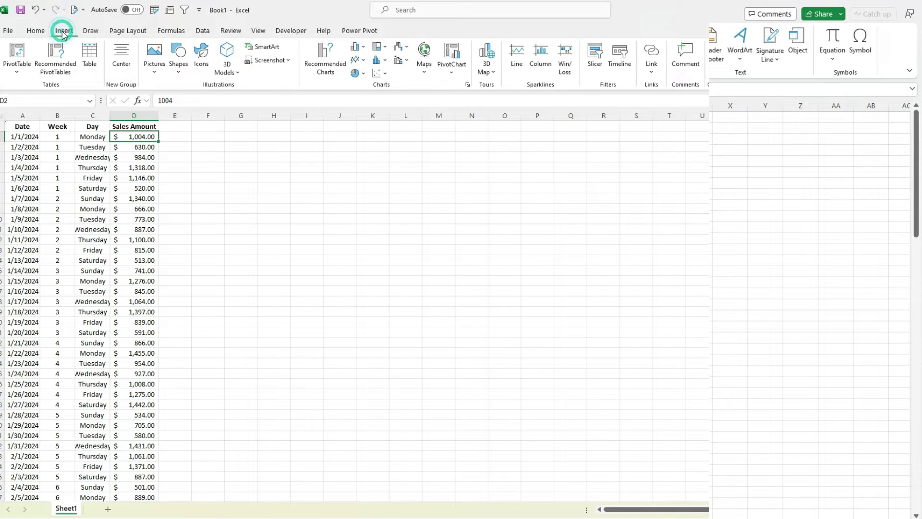
click(16, 51)
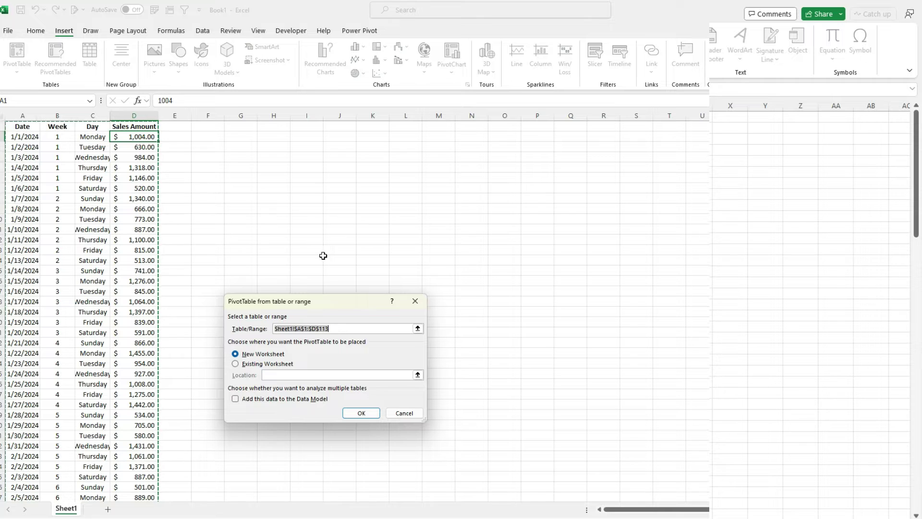
click(246, 364)
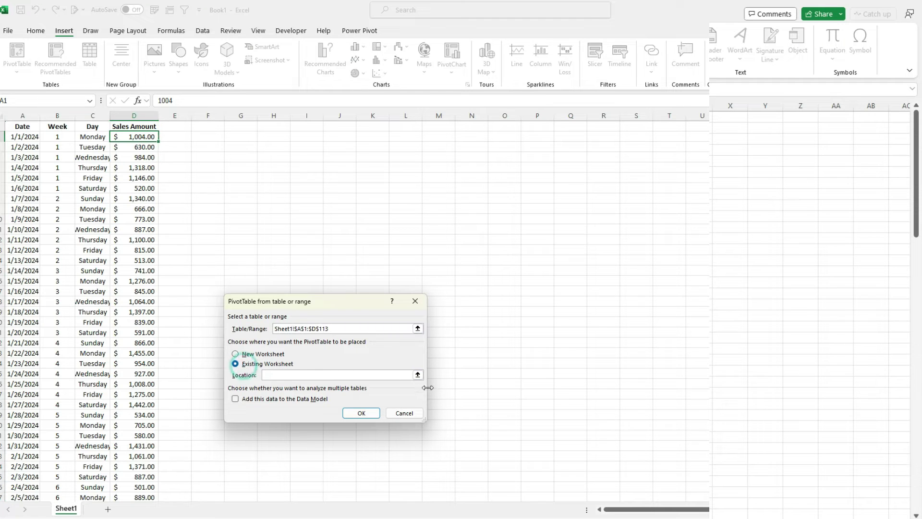
click(418, 375)
click(211, 137)
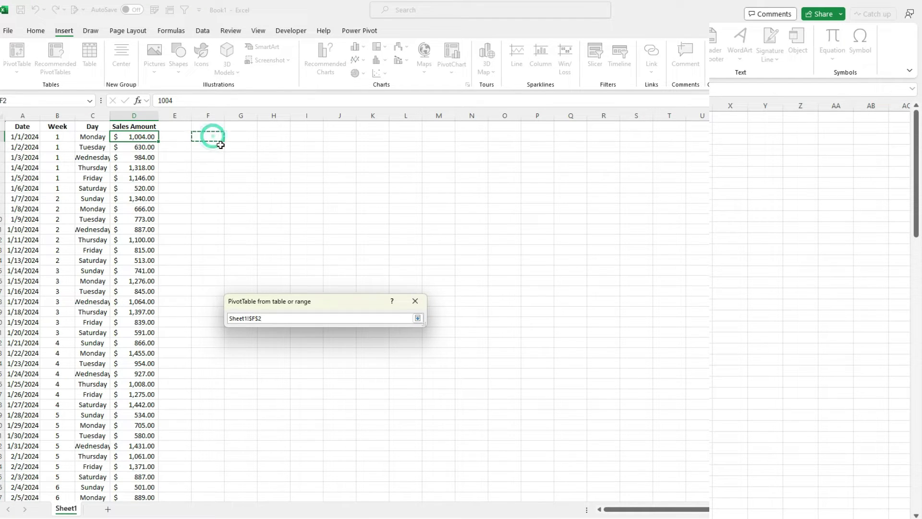
key(Return)
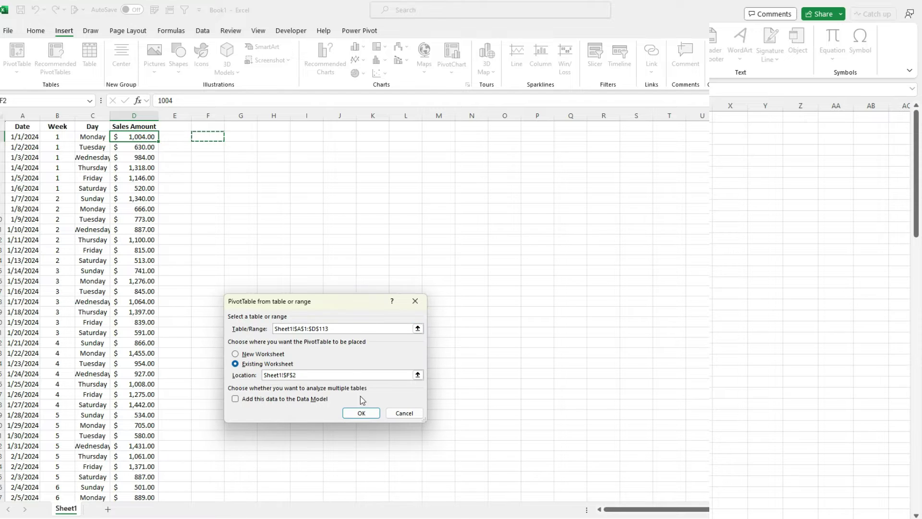
click(371, 413)
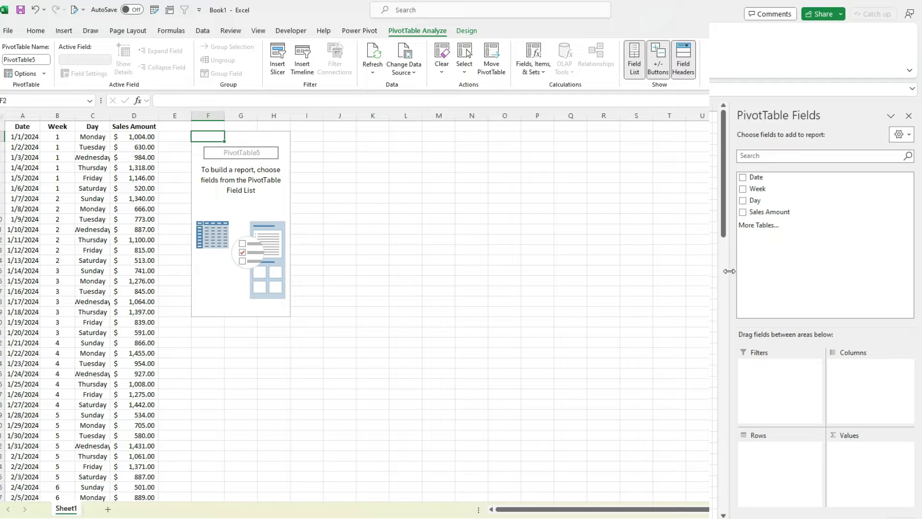
Put Week then Day in the pivot Rows and Sum of Sales Amount in Values.
drag(779, 188, 776, 461)
drag(772, 199, 771, 473)
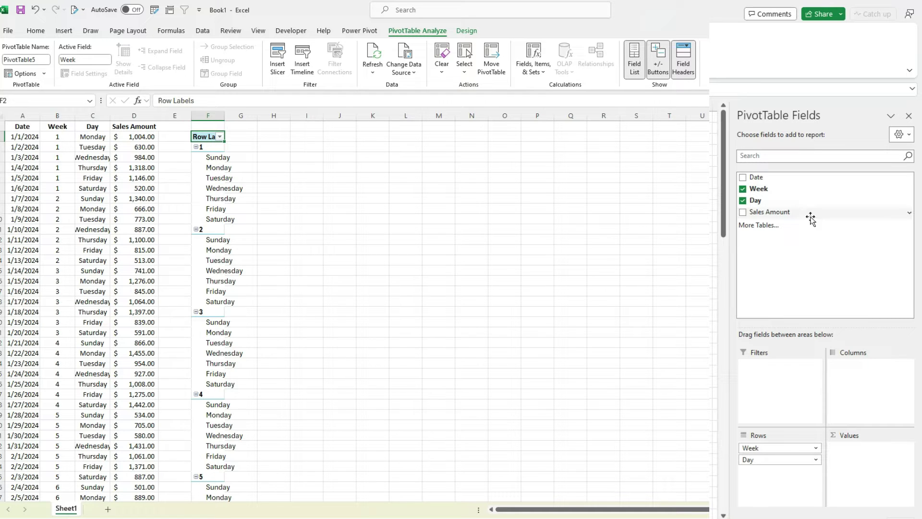
drag(767, 212, 869, 456)
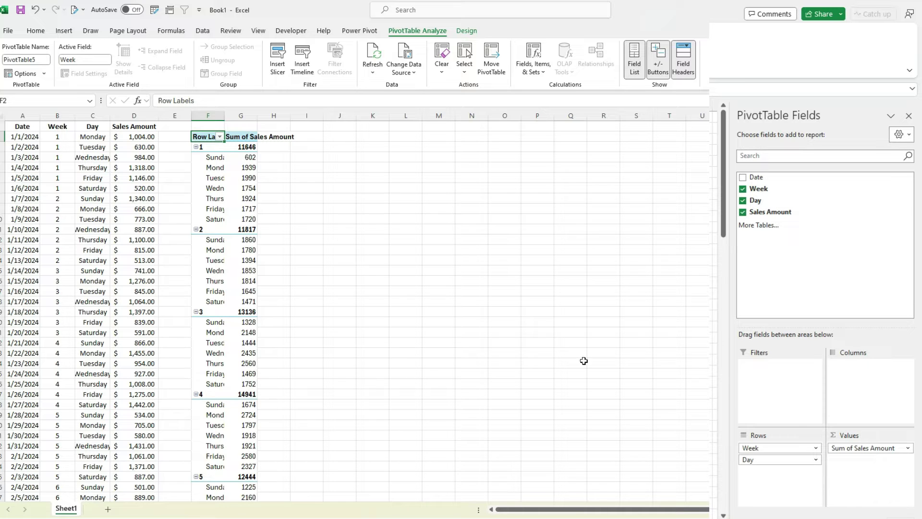
mouse_move(247, 208)
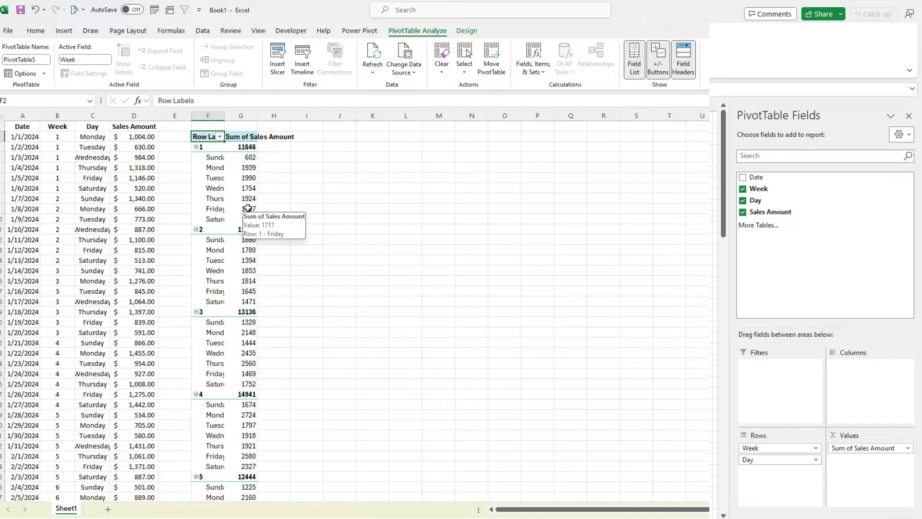
Add the Date field, then remove Quarters (Date) and Months (Date) from Rows.
click(743, 178)
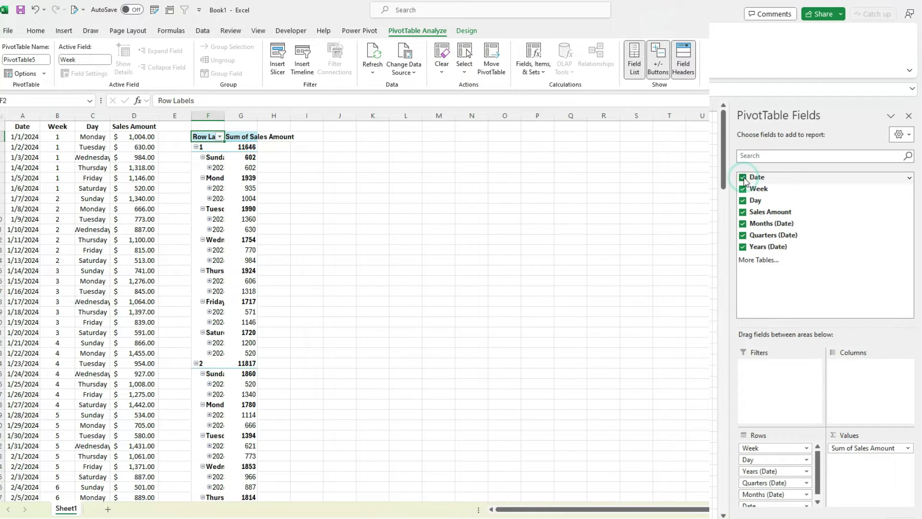
scroll(819, 493, down, 1)
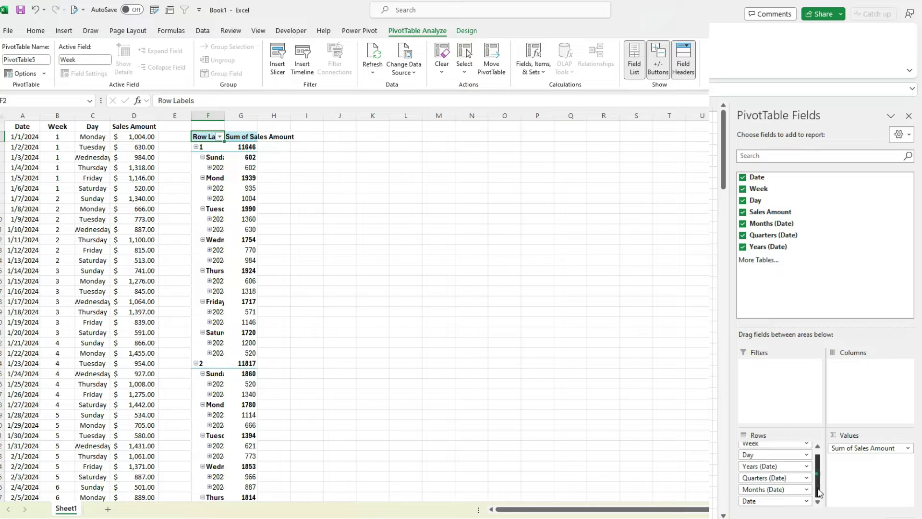
click(817, 480)
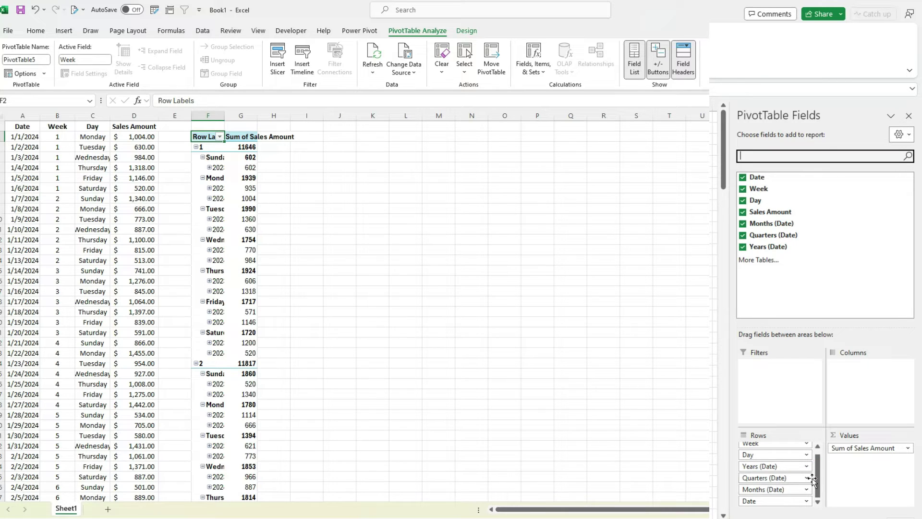
click(807, 479)
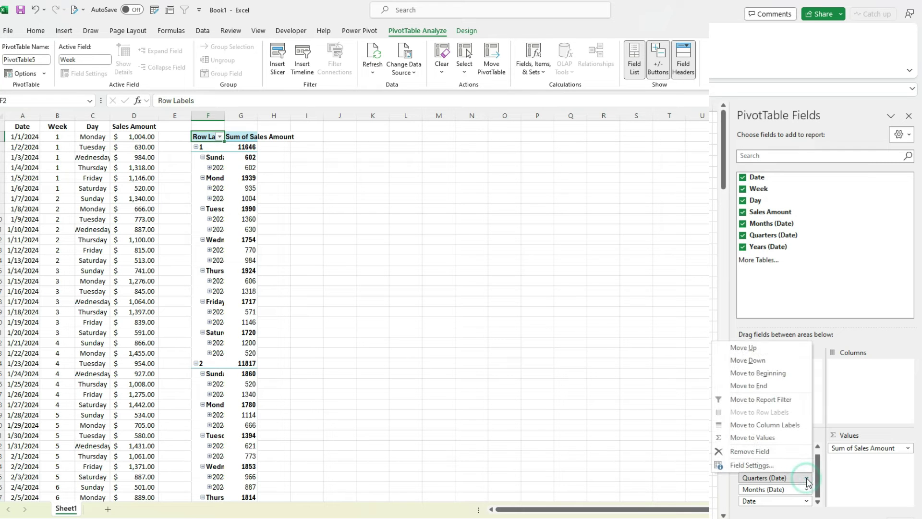
click(799, 458)
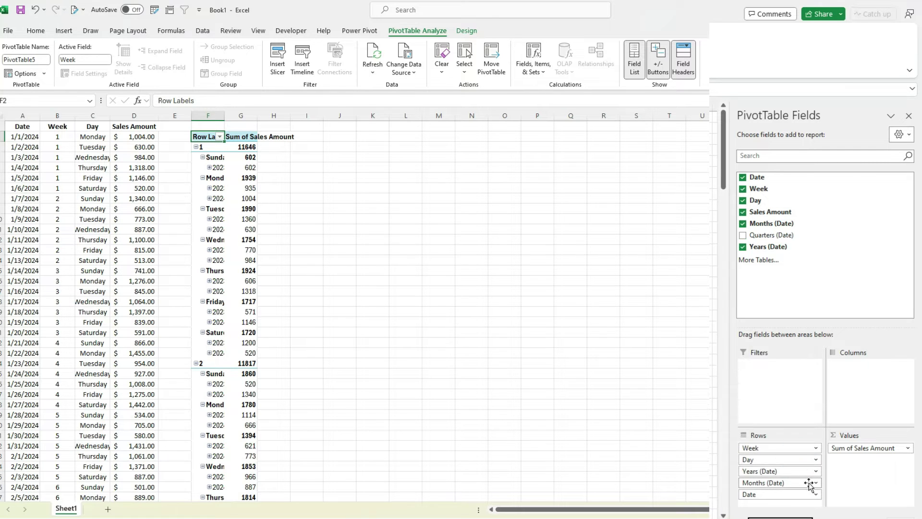
click(815, 482)
click(795, 459)
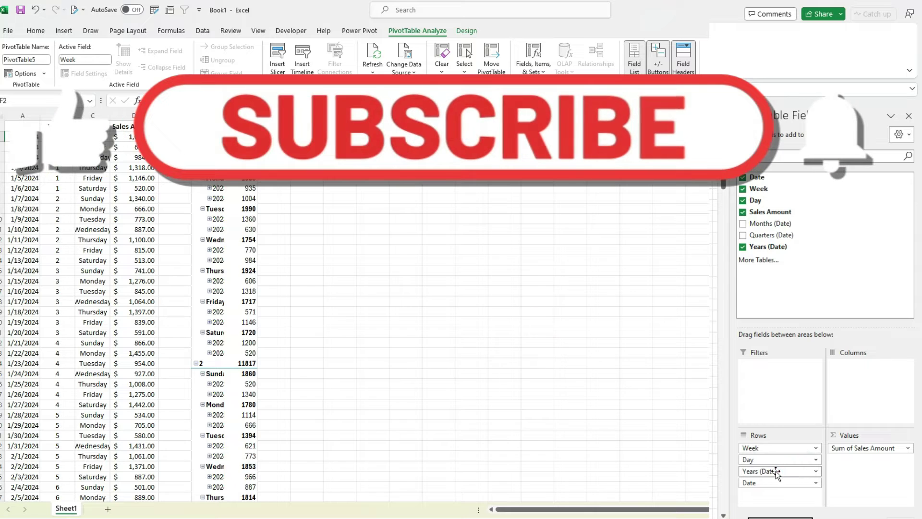
Move Years (Date) into Columns and remove Date from Rows.
drag(776, 471, 878, 389)
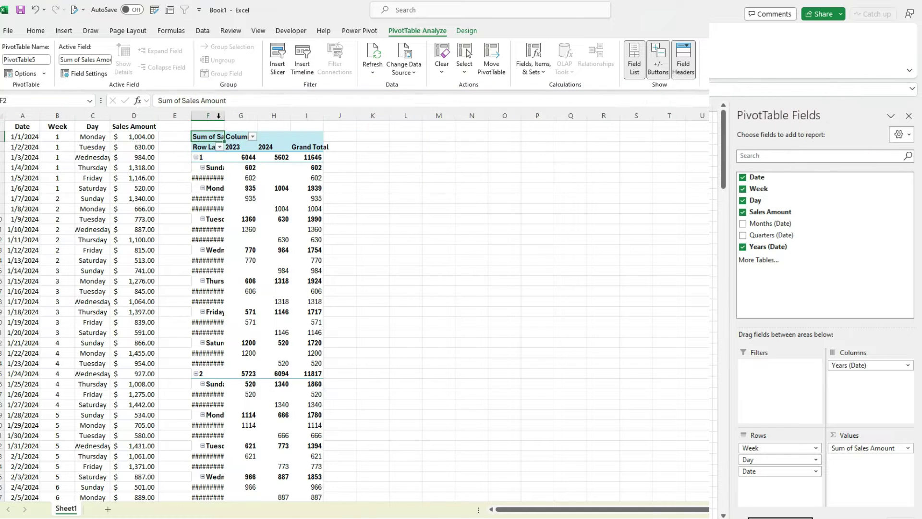
click(817, 471)
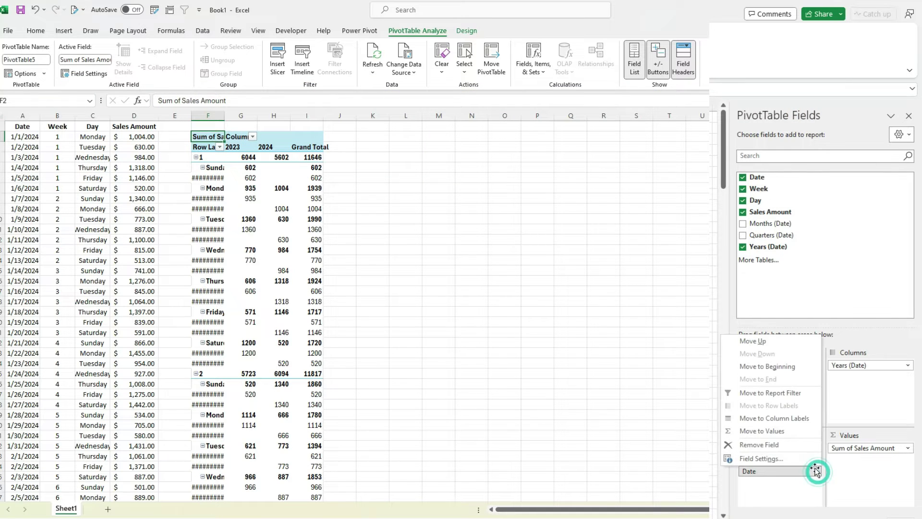
click(801, 446)
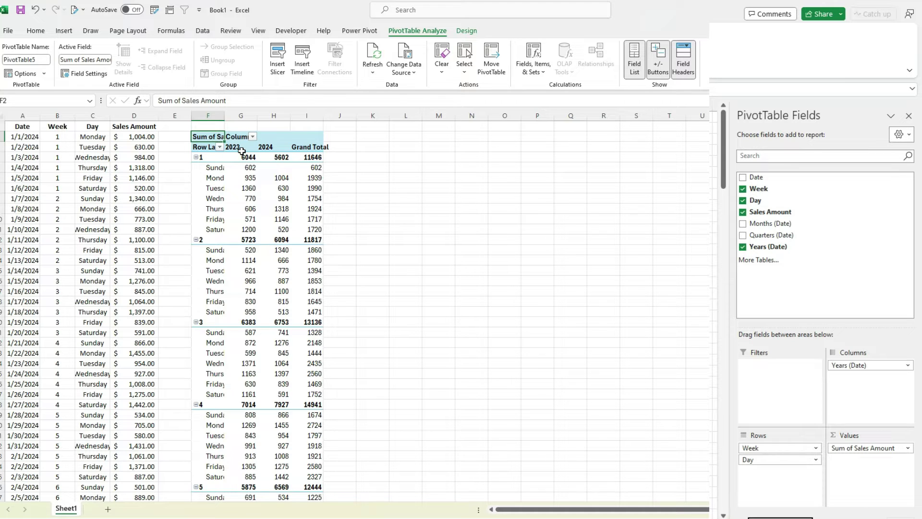
mouse_move(273, 153)
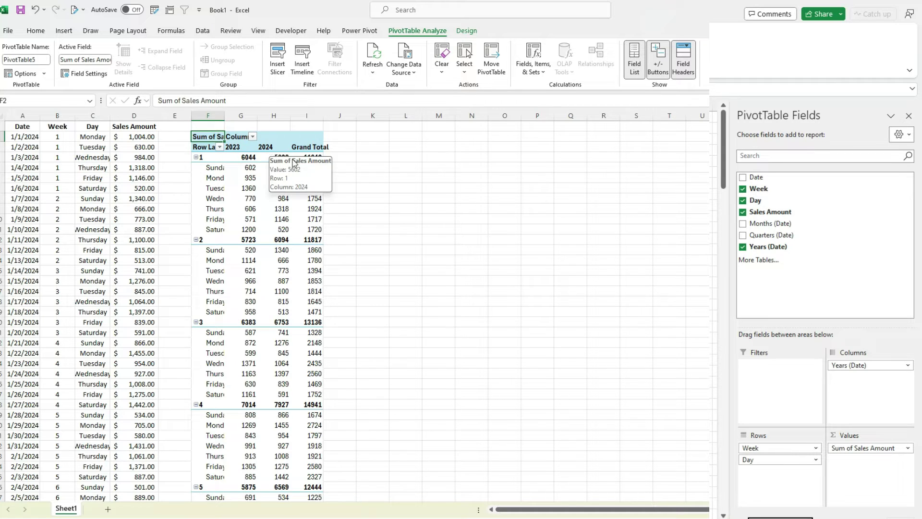
mouse_move(316, 167)
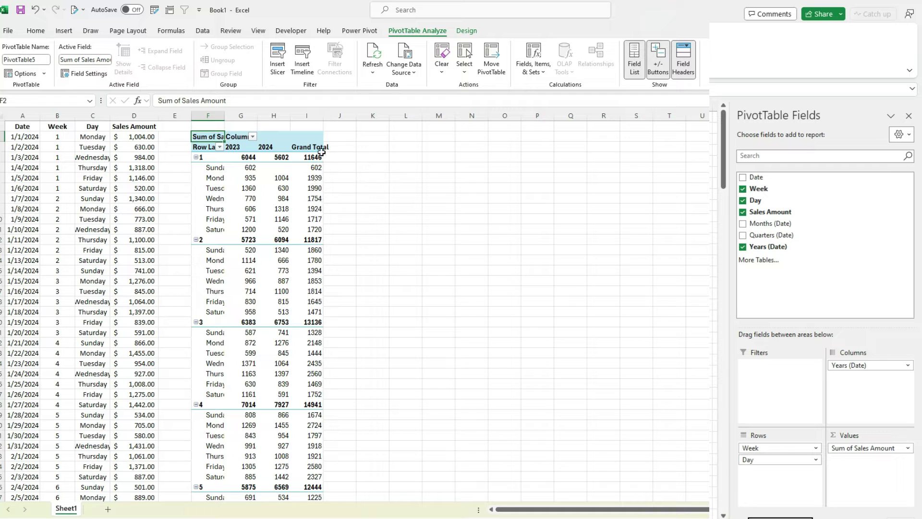
Remove the pivot's Grand Total column and autofit columns F, G and H.
right_click(318, 151)
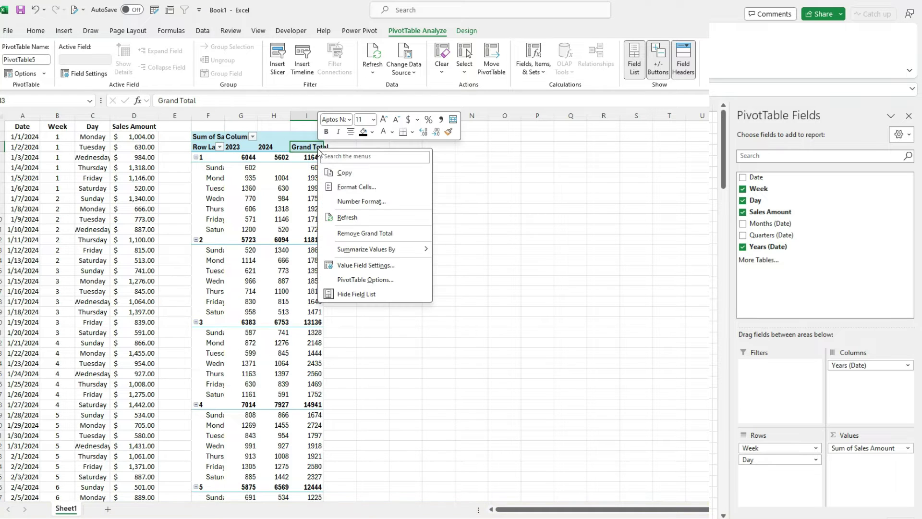
click(394, 234)
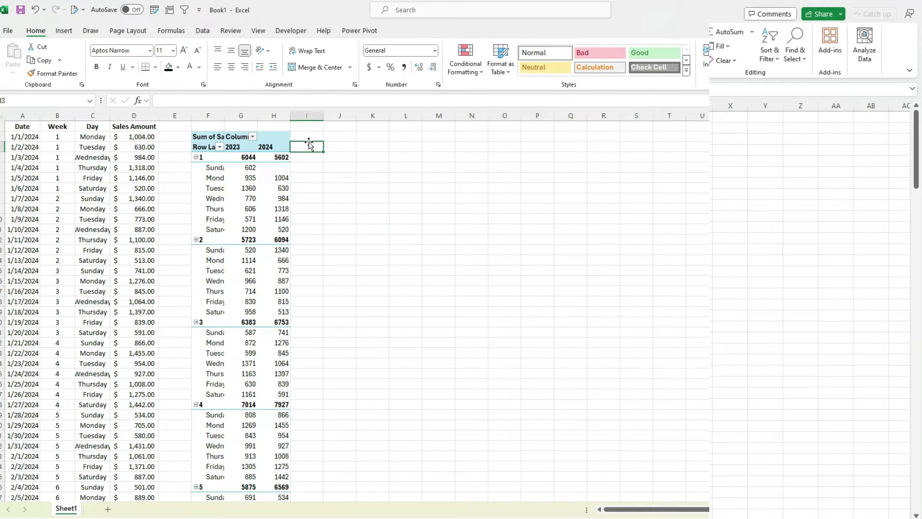
double_click(224, 116)
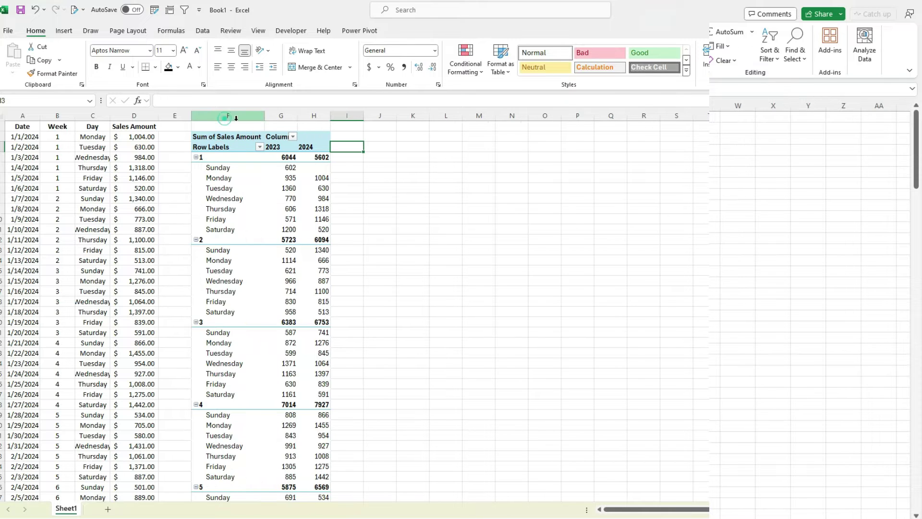
double_click(297, 115)
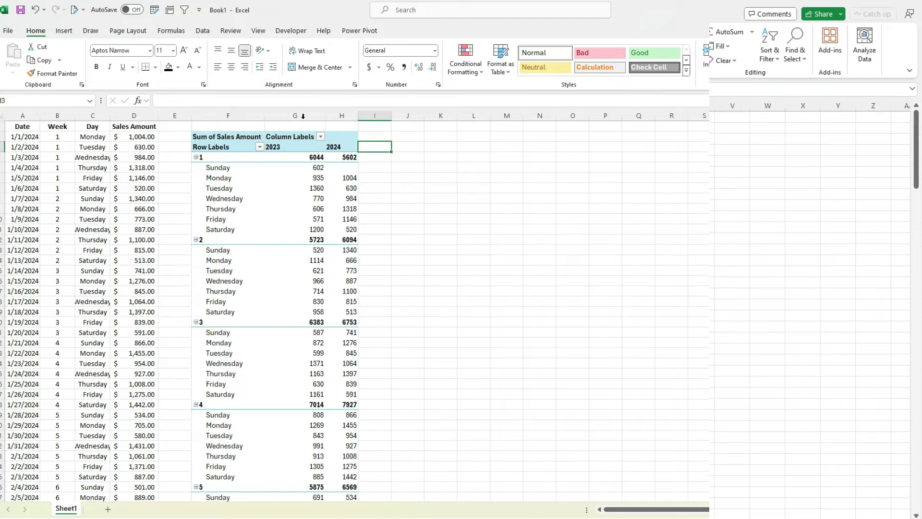
double_click(358, 116)
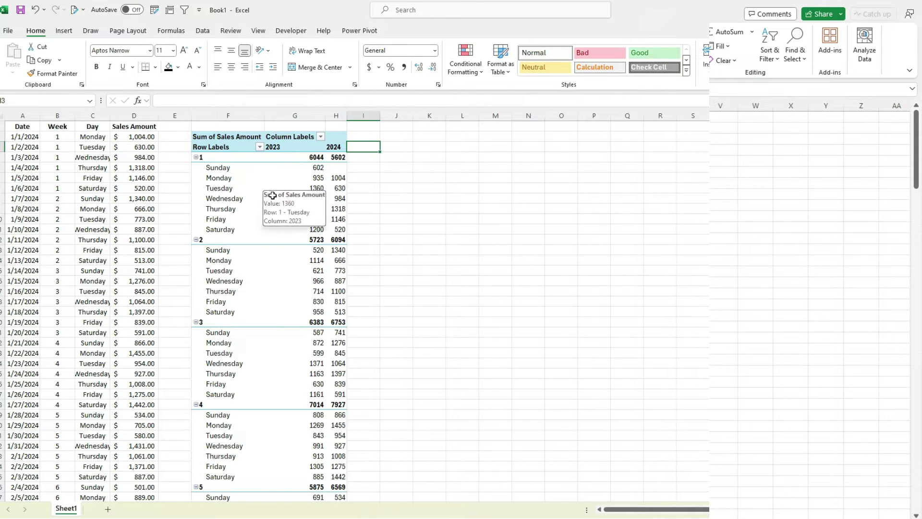
click(269, 188)
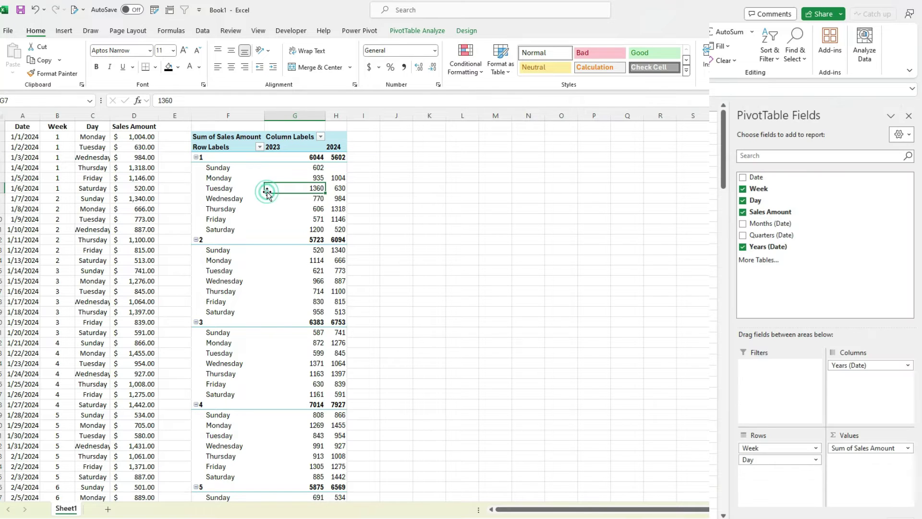
click(410, 30)
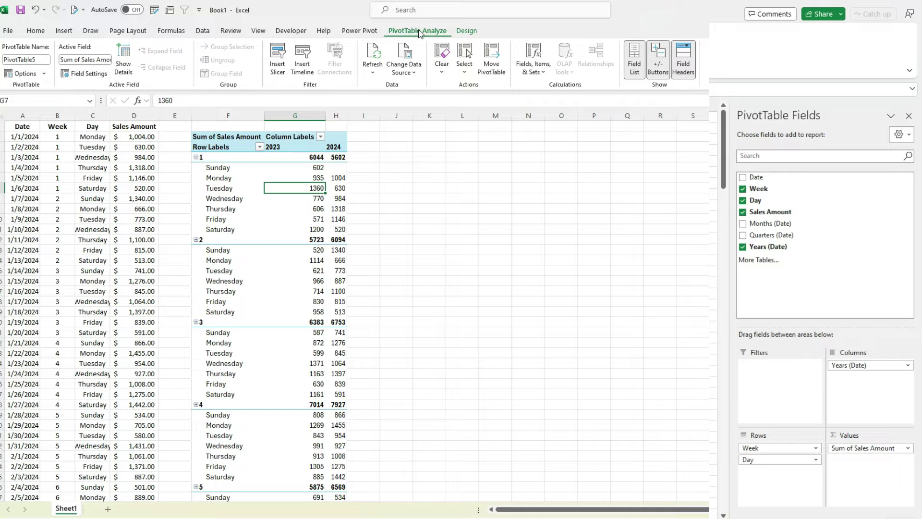
Set the pivot's Report Layout to Show in Tabular Form.
click(467, 31)
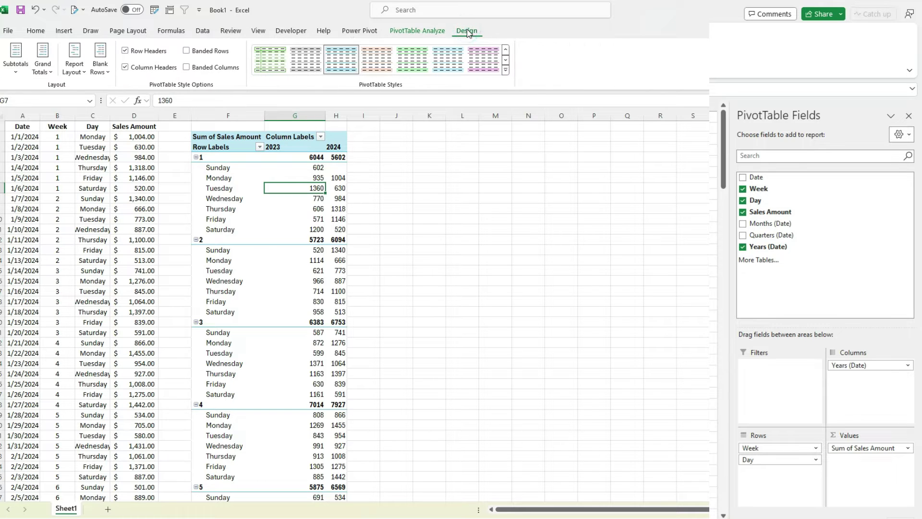
click(75, 67)
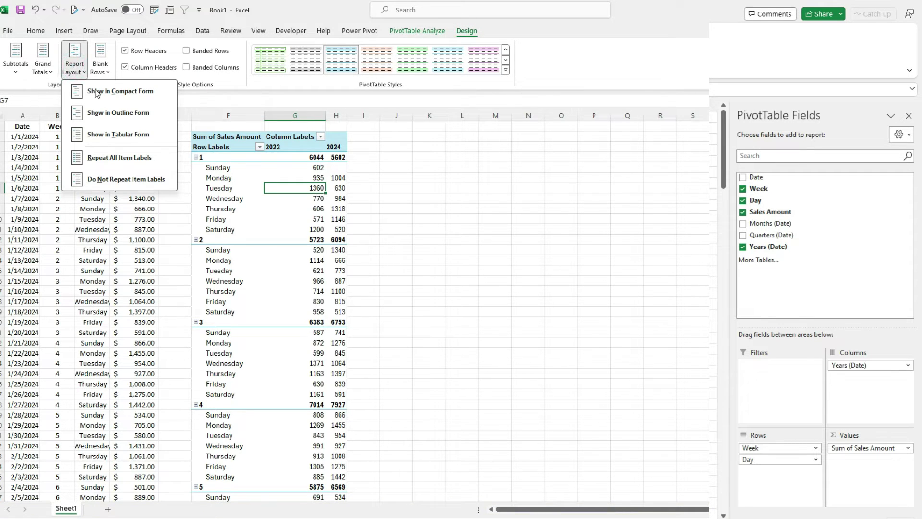
click(135, 138)
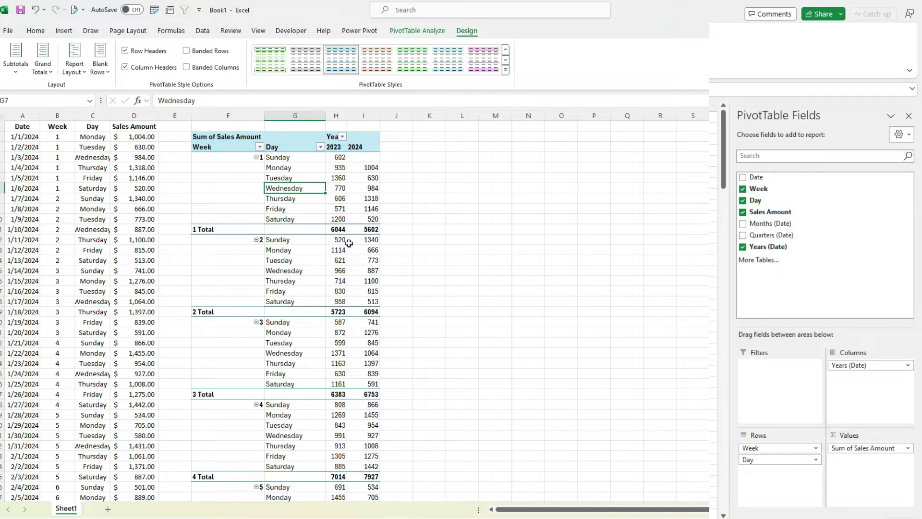
Format Sum of Sales Amount as Currency with 0 decimals and autofit column H.
click(859, 448)
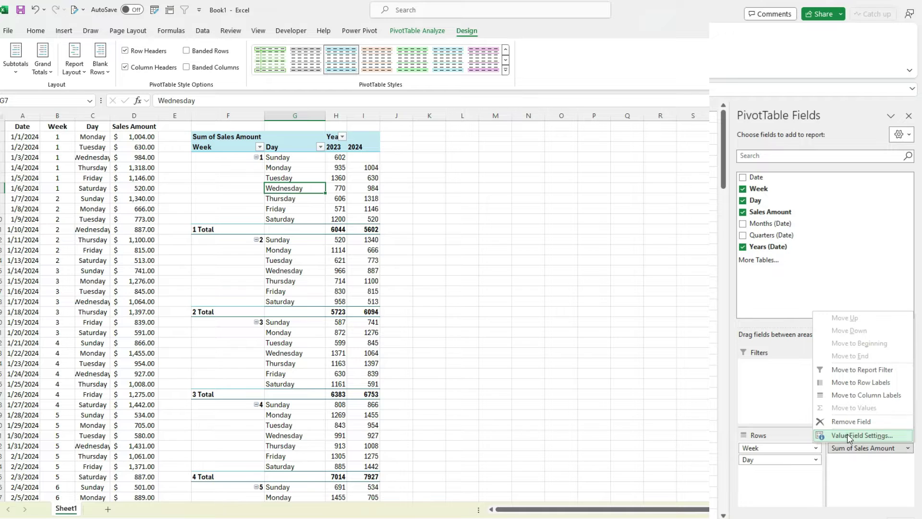
click(848, 436)
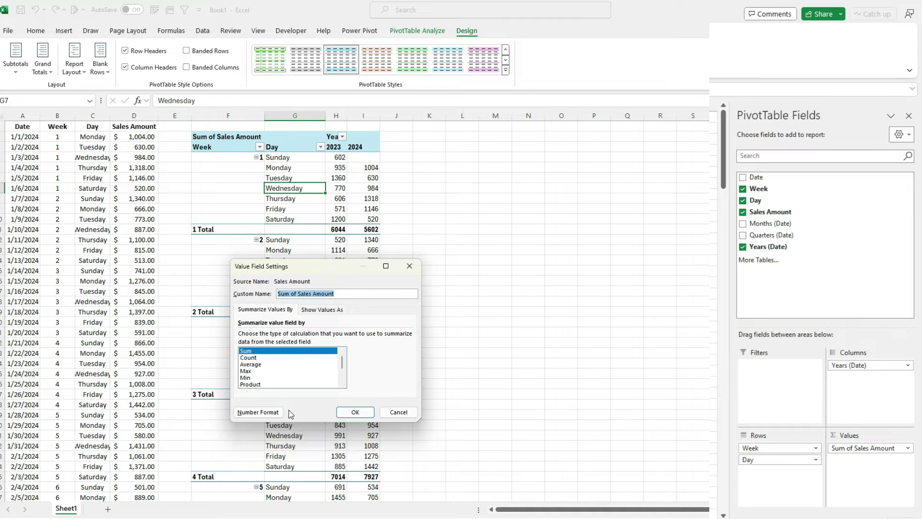
click(259, 412)
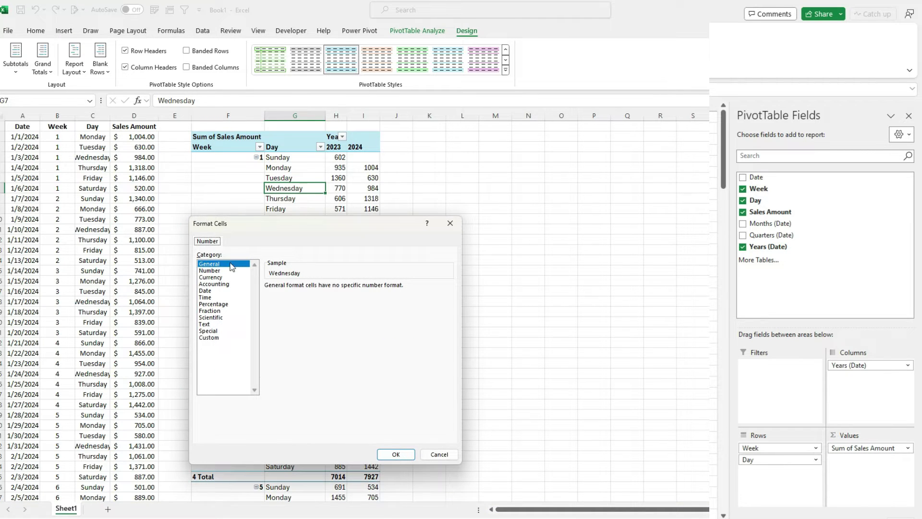
click(223, 277)
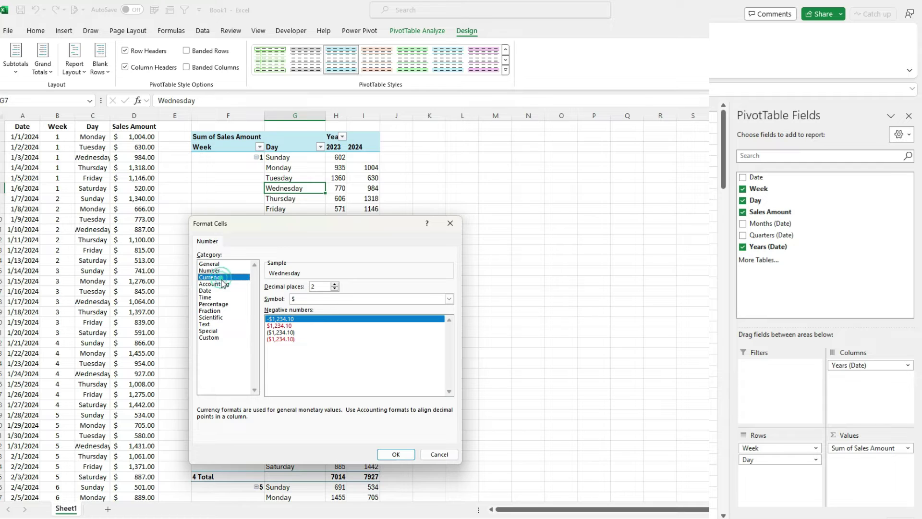
click(335, 289)
click(335, 289)
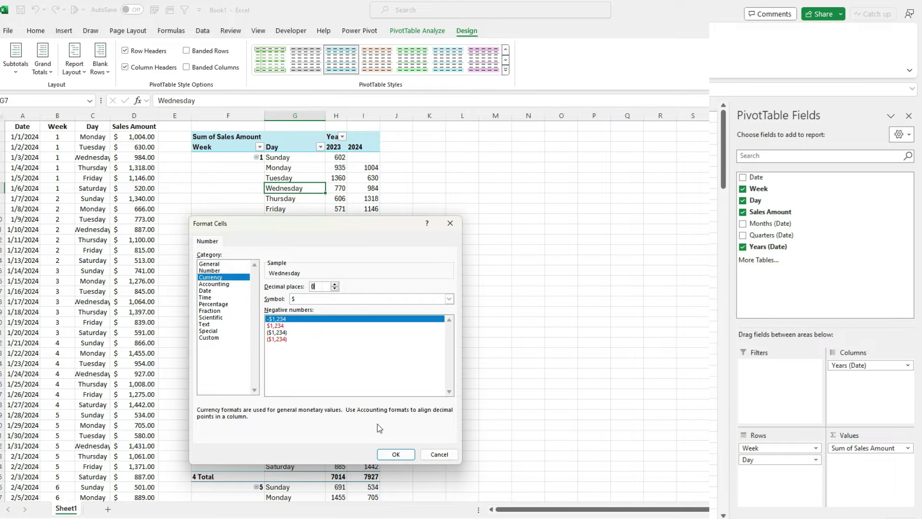
click(395, 454)
click(354, 412)
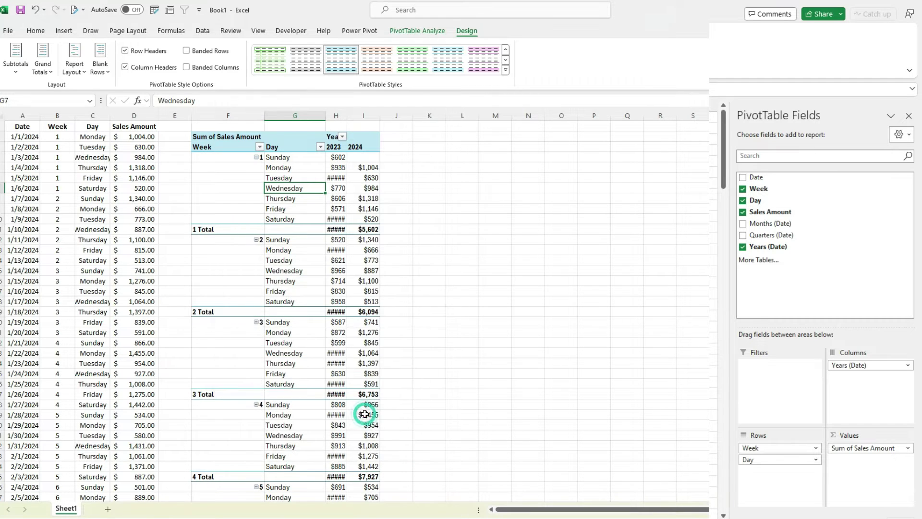
double_click(346, 116)
Widen column I and add Sales Amount to Values a second time.
drag(412, 115, 419, 114)
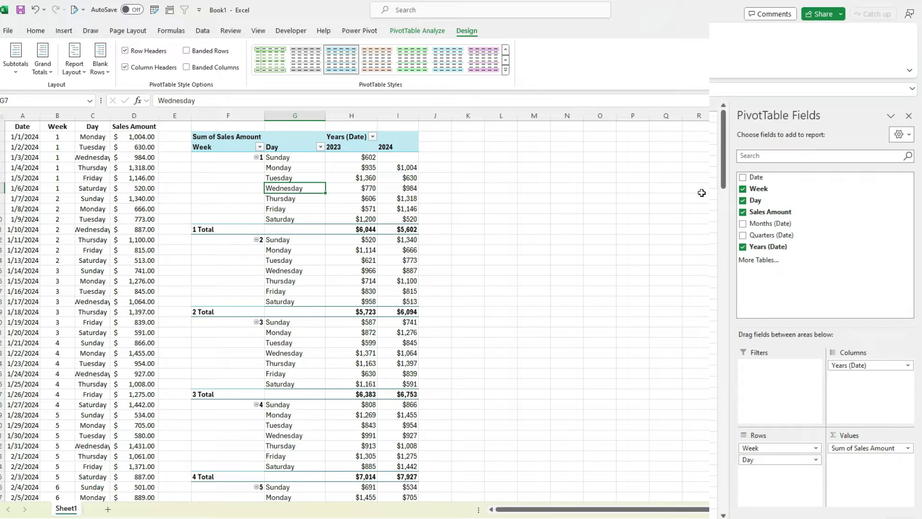
mouse_move(358, 154)
mouse_move(404, 183)
drag(782, 212, 851, 472)
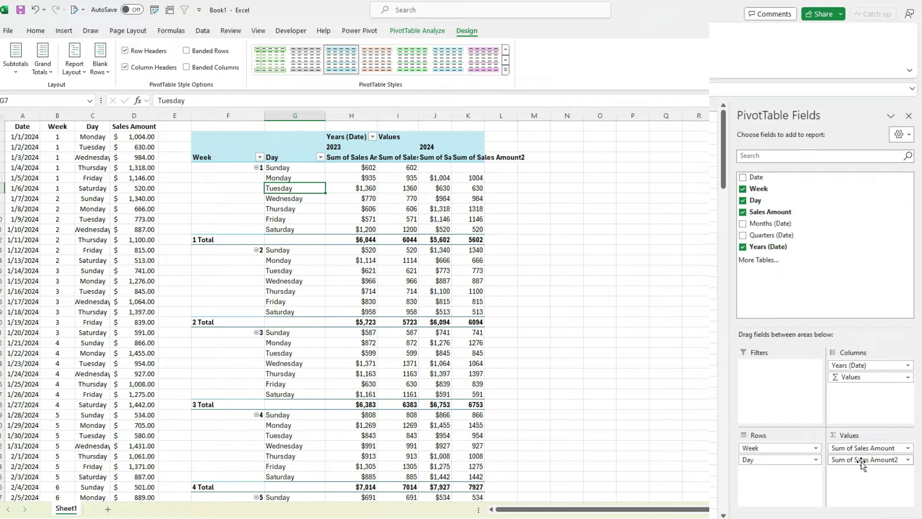
click(862, 459)
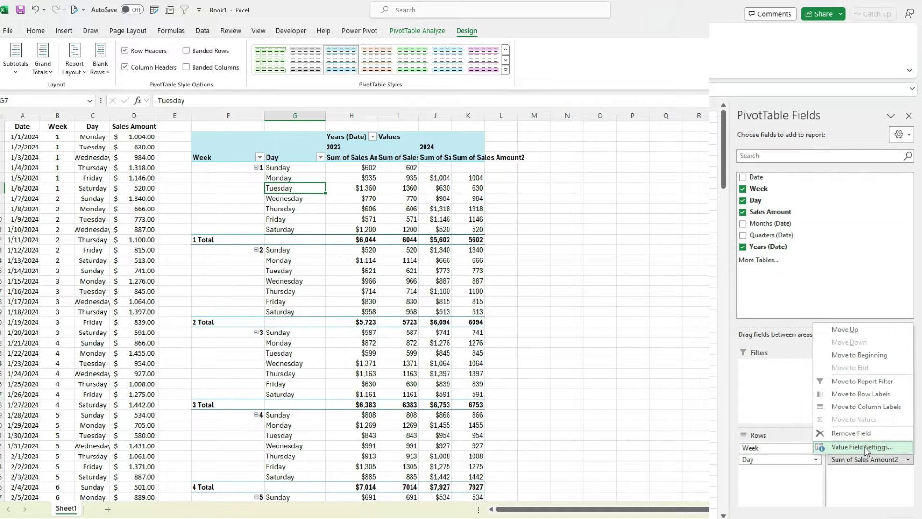
Show Sum of Sales Amount2 as % Difference From Years (Date), base item (previous).
click(862, 447)
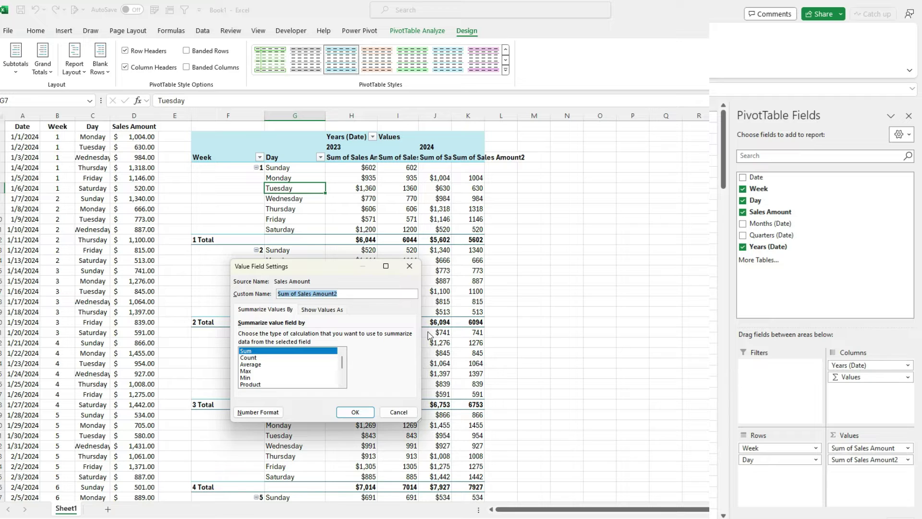
click(338, 312)
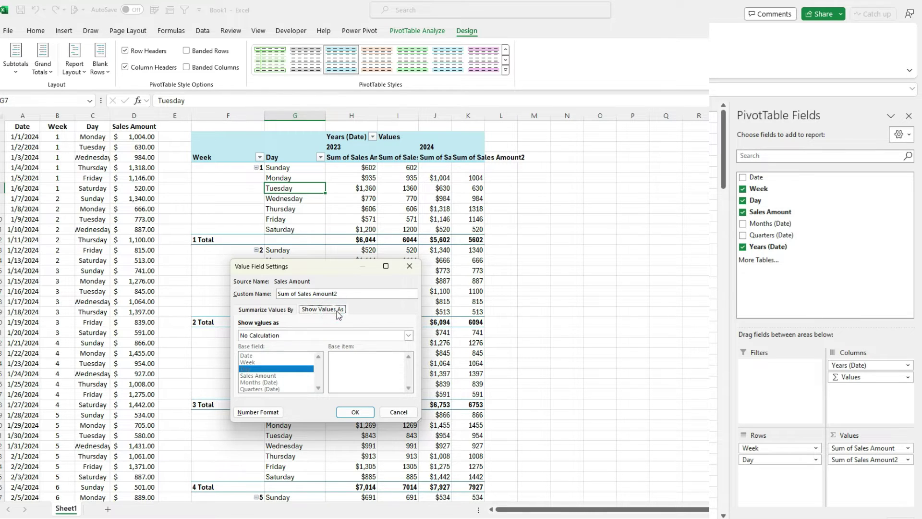
click(283, 335)
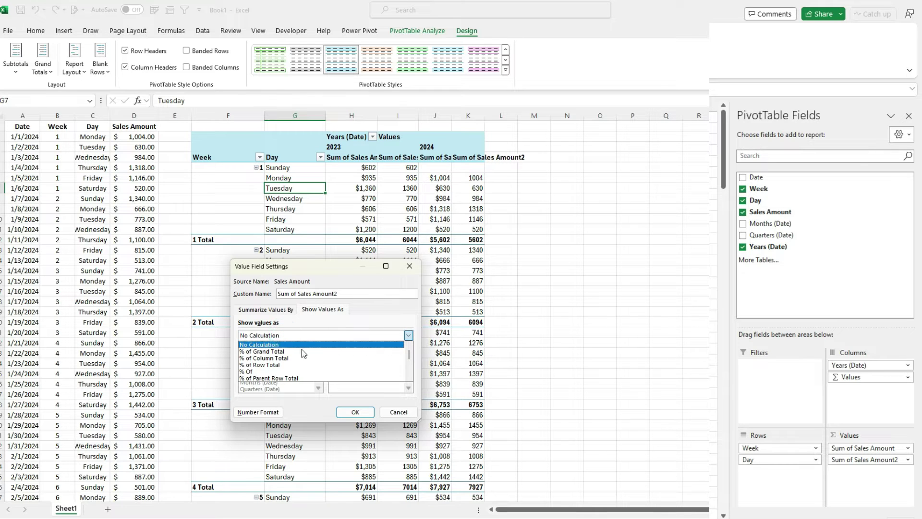
scroll(307, 352, down, 1)
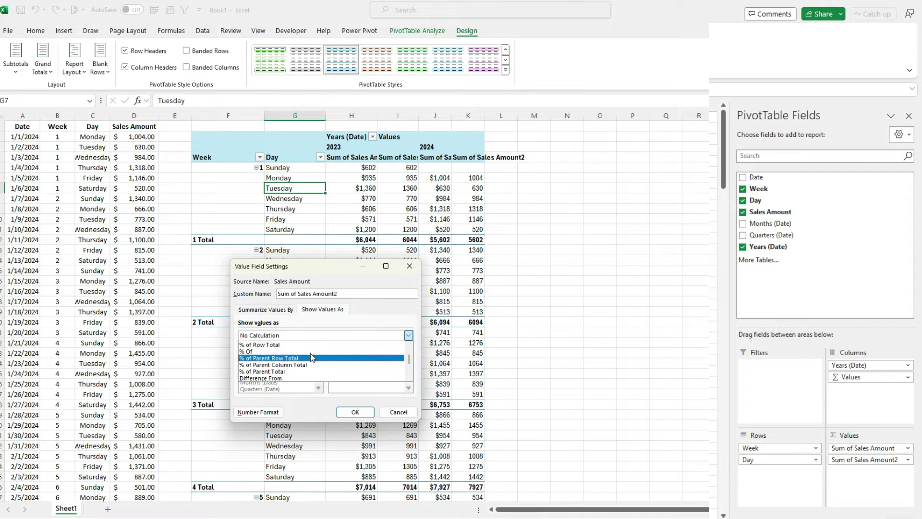
scroll(298, 365, down, 1)
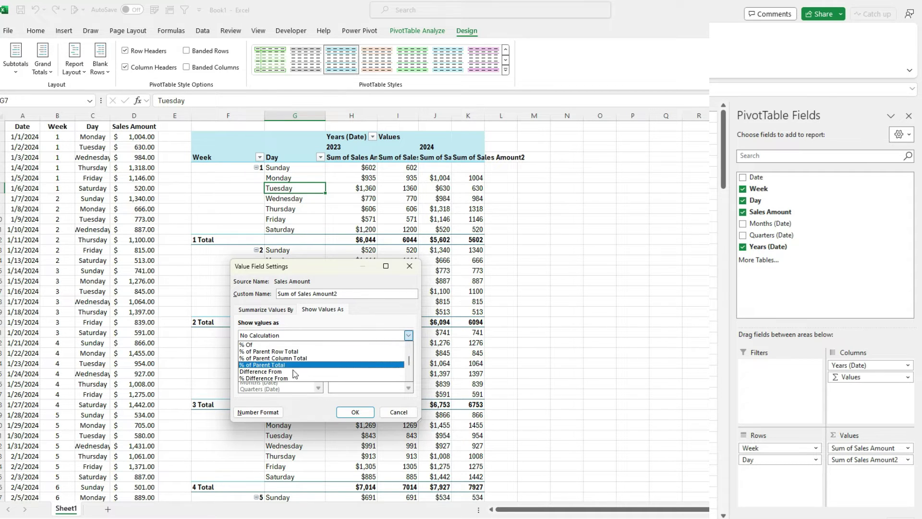
click(267, 378)
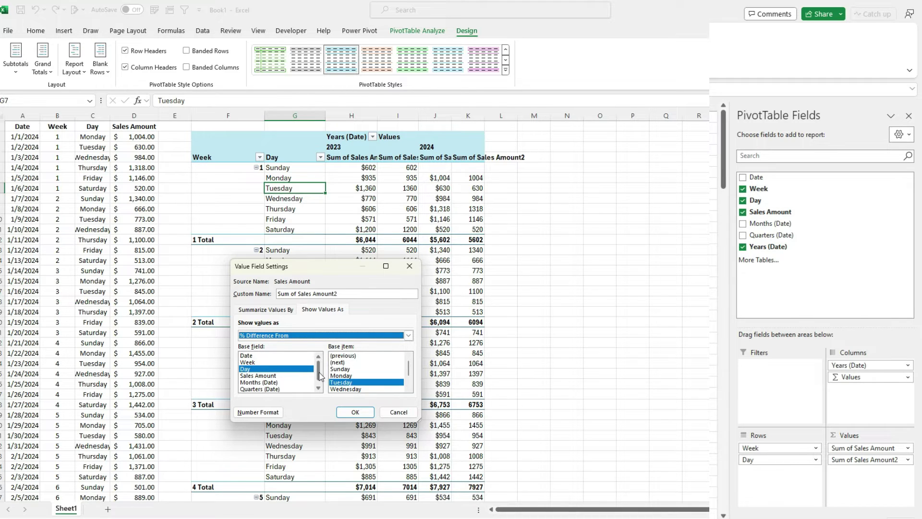
scroll(320, 376, down, 1)
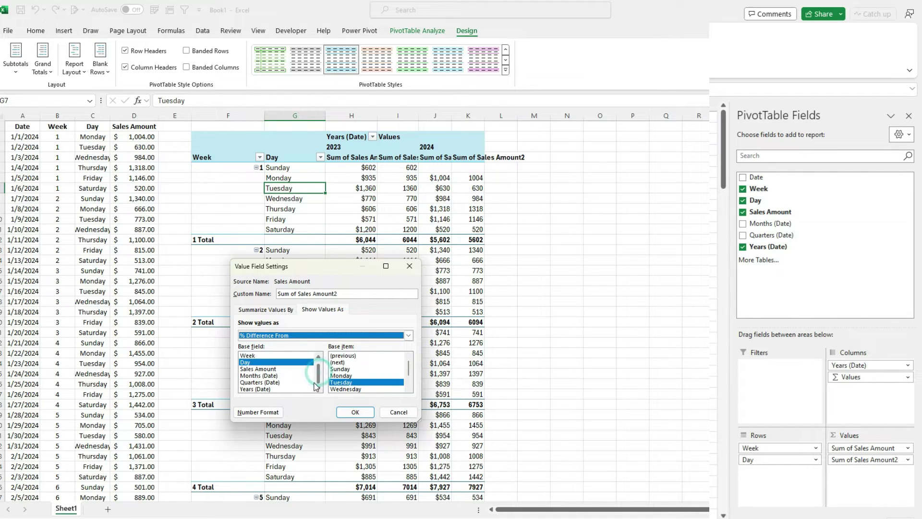
click(260, 390)
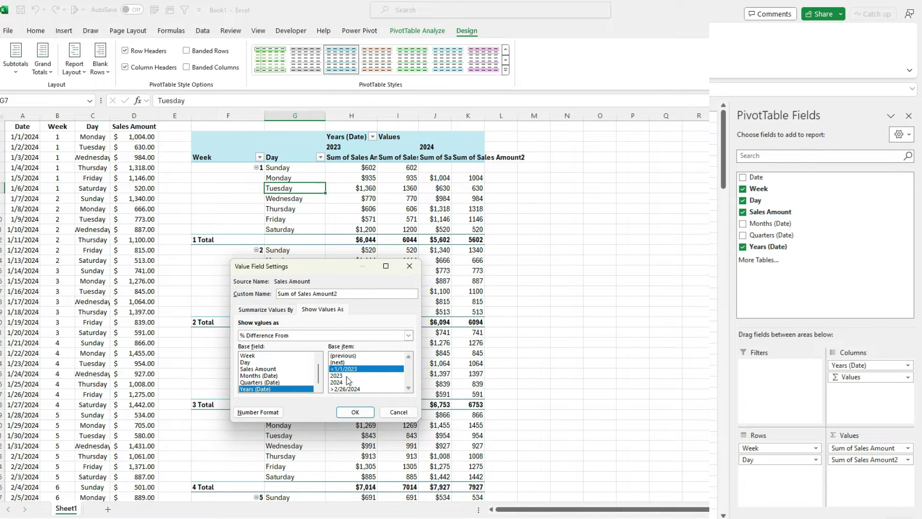
click(349, 356)
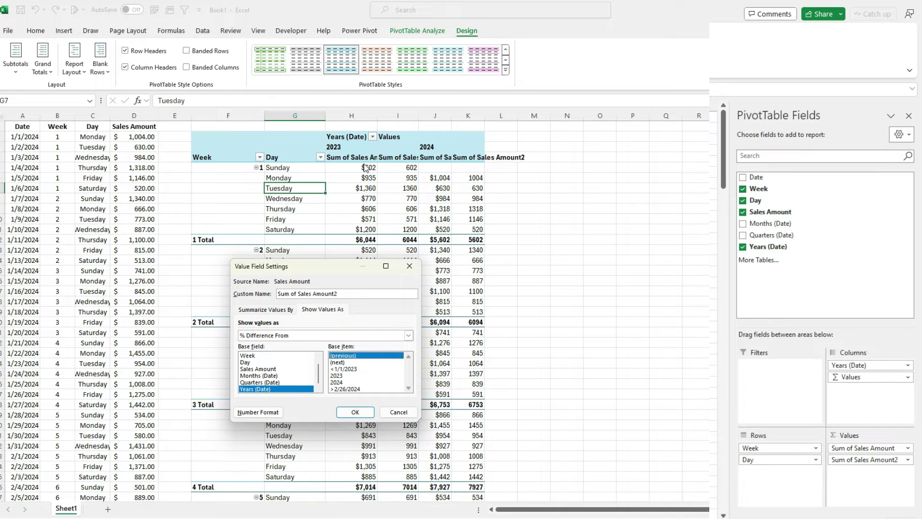
click(355, 411)
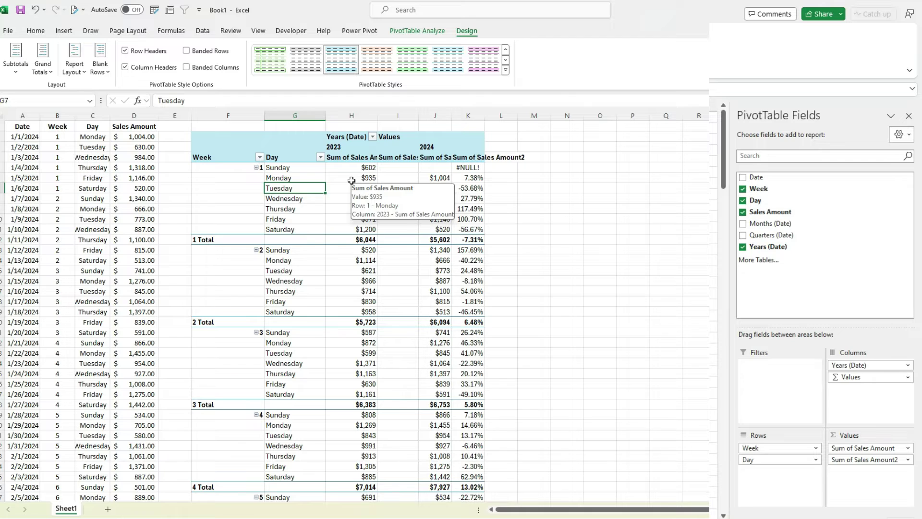
Check the week 1 Monday and Tuesday 2023 values, then open the Sum of Sales Amount2 field menu.
click(352, 178)
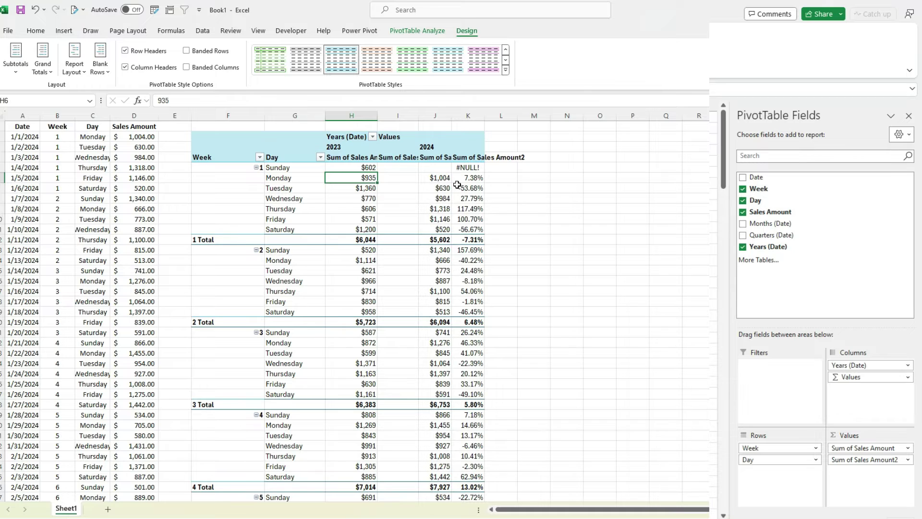
click(366, 188)
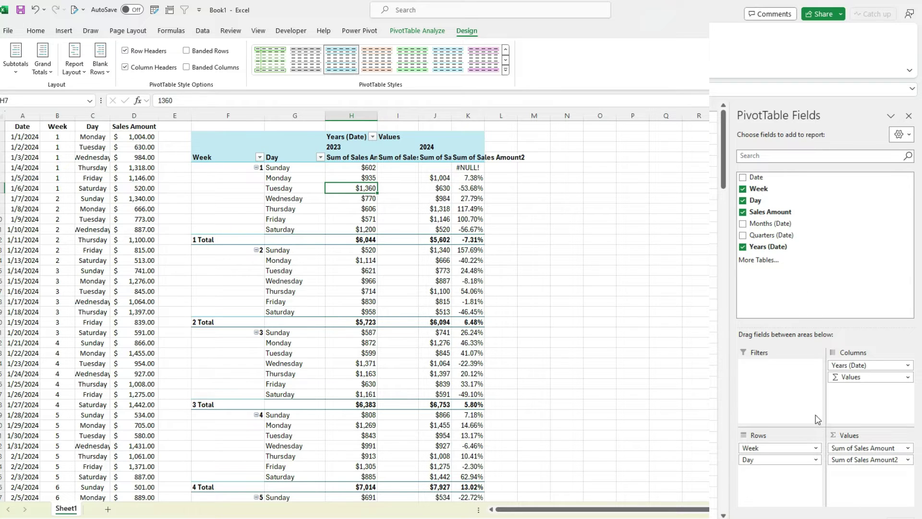
click(851, 462)
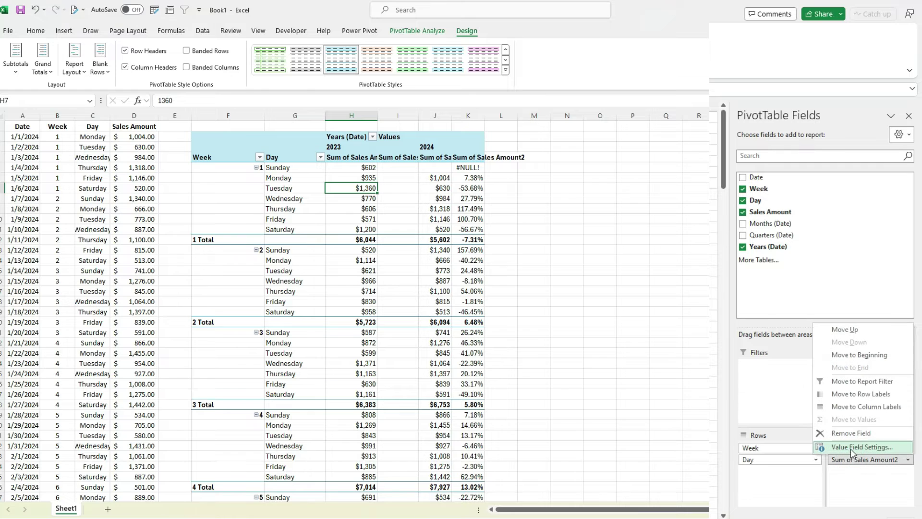
Rename the percentage value field to 'Revenue Growth %' in Value Field Settings.
click(850, 447)
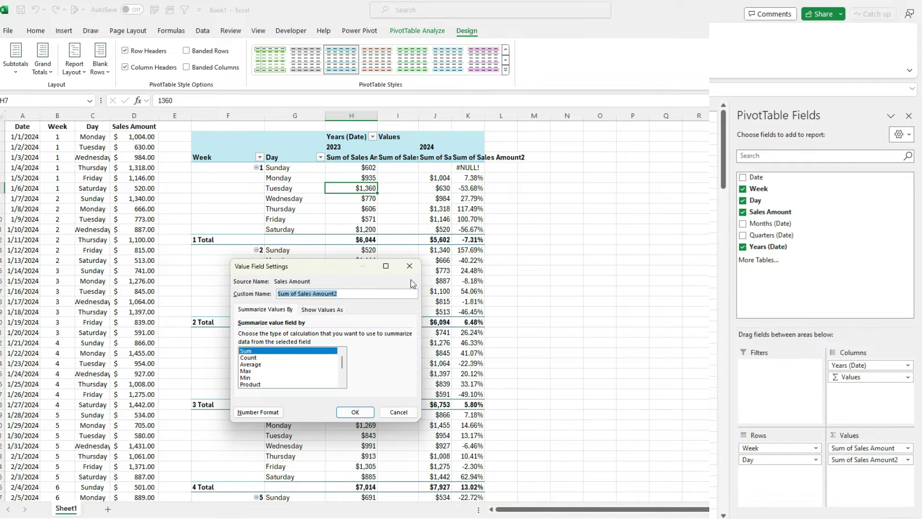
text(Revenue Growth %)
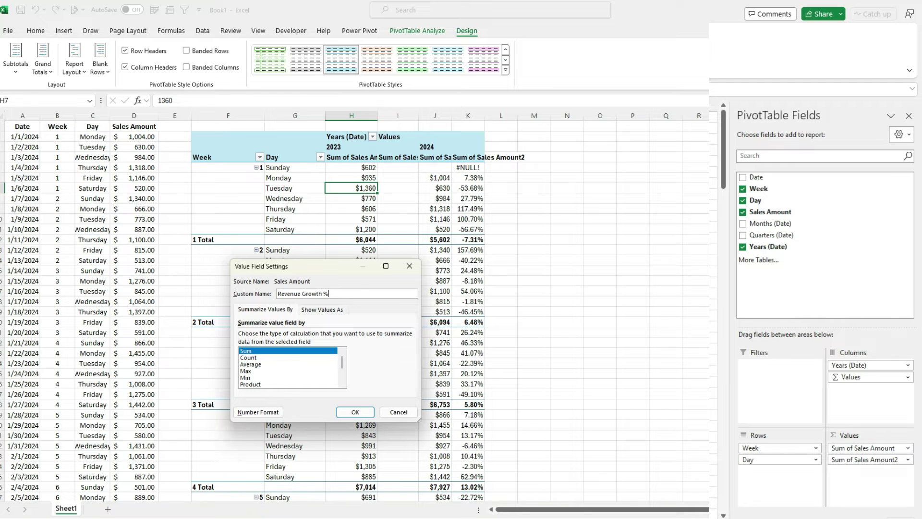
key(Return)
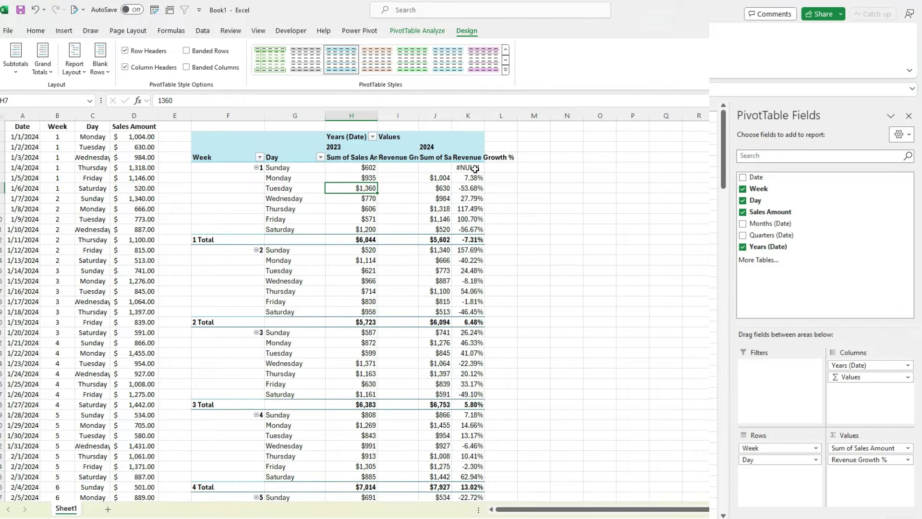
Autofit column K to its header and select the week 1 Sunday #NULL! cell.
double_click(485, 115)
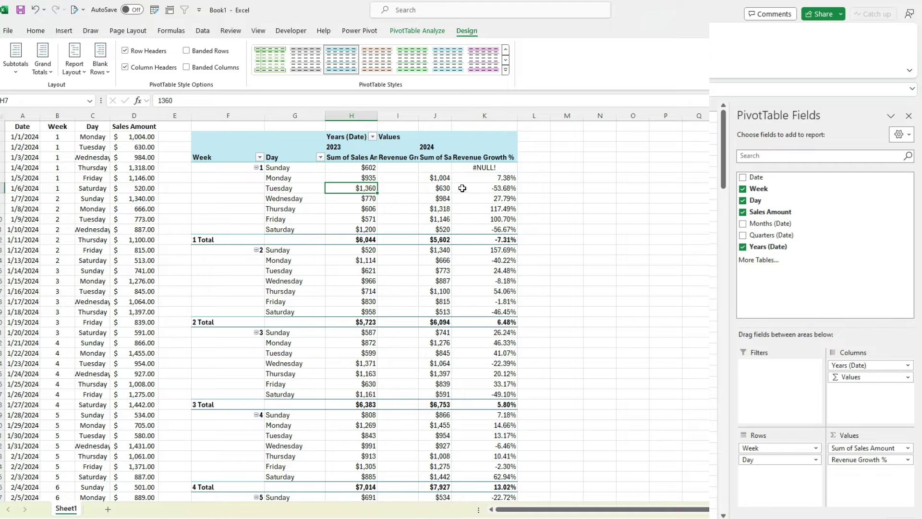
mouse_move(463, 193)
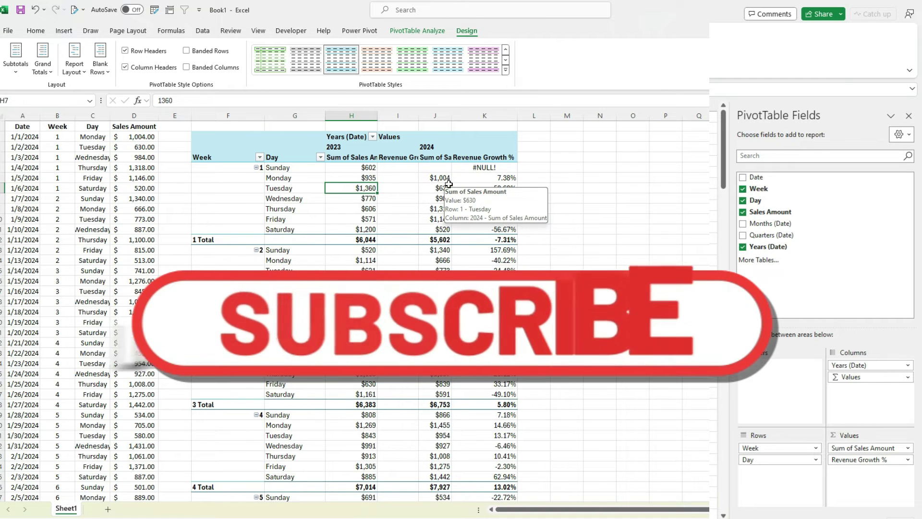
click(482, 168)
mouse_move(458, 180)
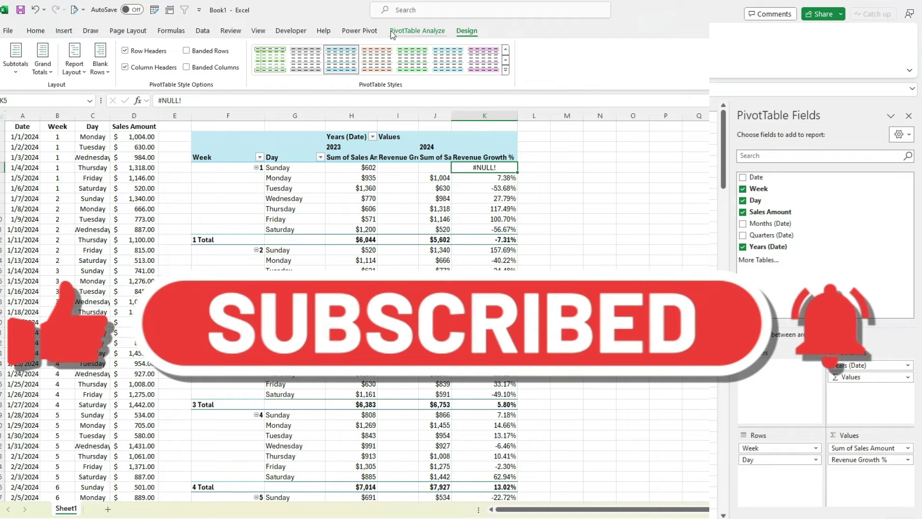
Set PivotTable options to show error values as blank, then select the empty 2023 growth column.
click(416, 31)
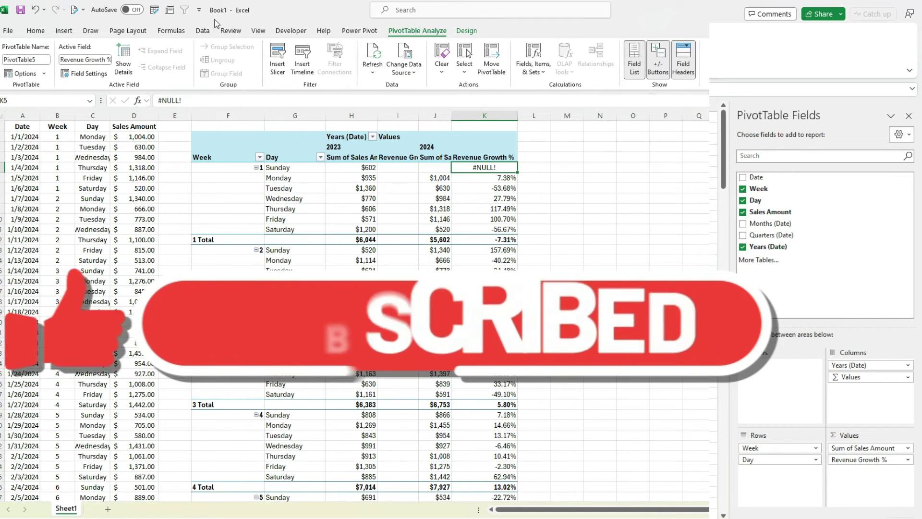
click(22, 74)
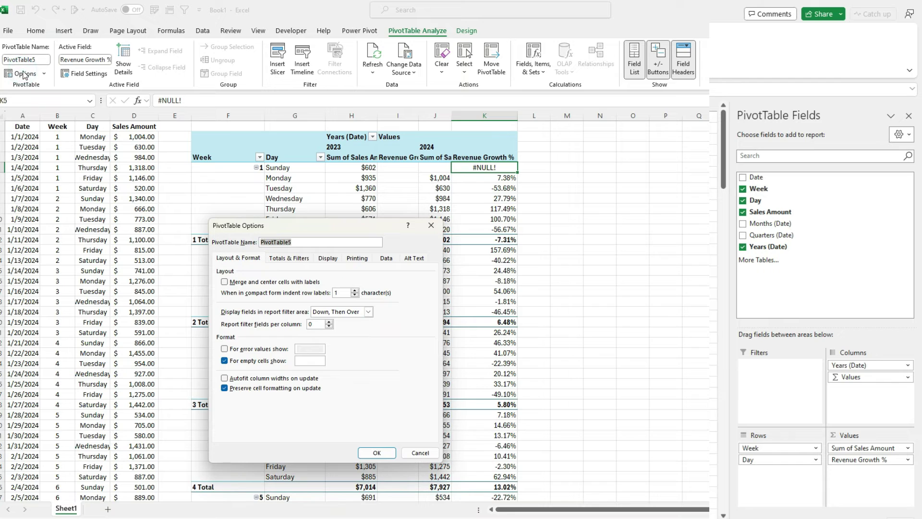
click(225, 350)
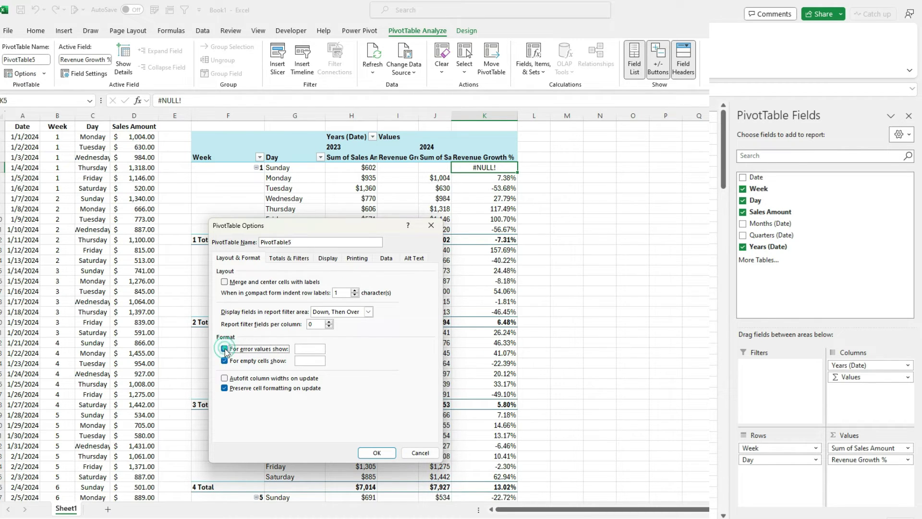
click(379, 454)
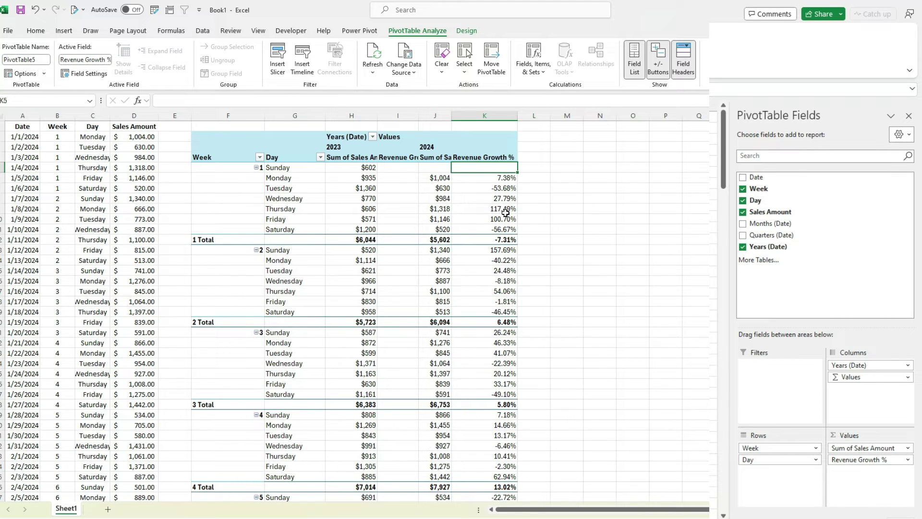
mouse_move(505, 213)
click(404, 158)
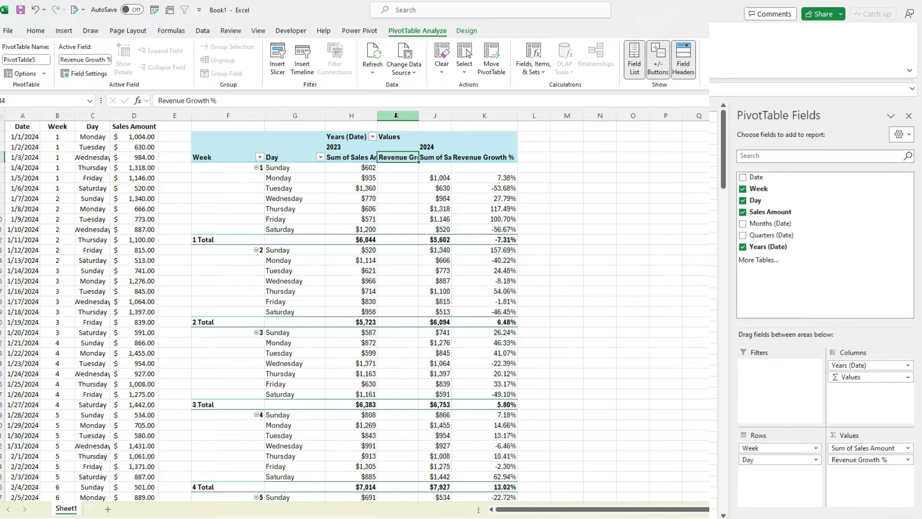
Hide the empty 2023 growth column I and click into the Revenue Growth % values.
right_click(396, 115)
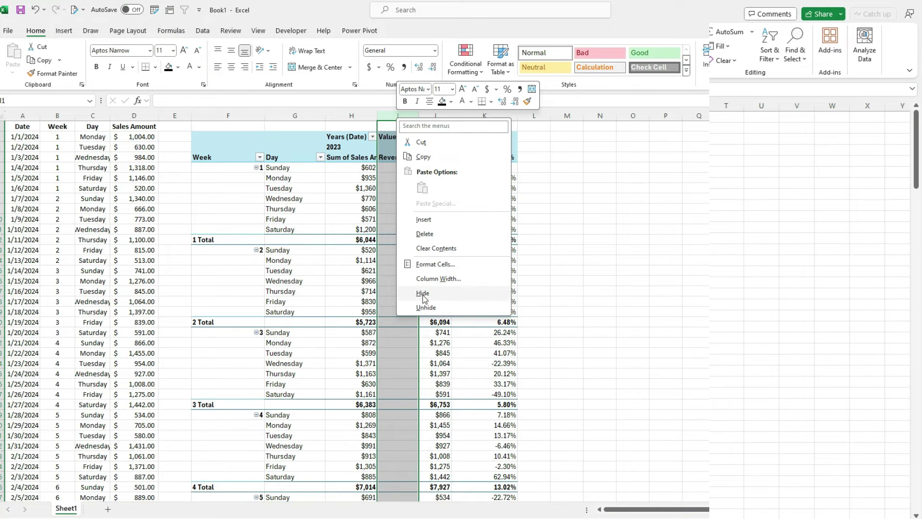
click(423, 293)
click(439, 292)
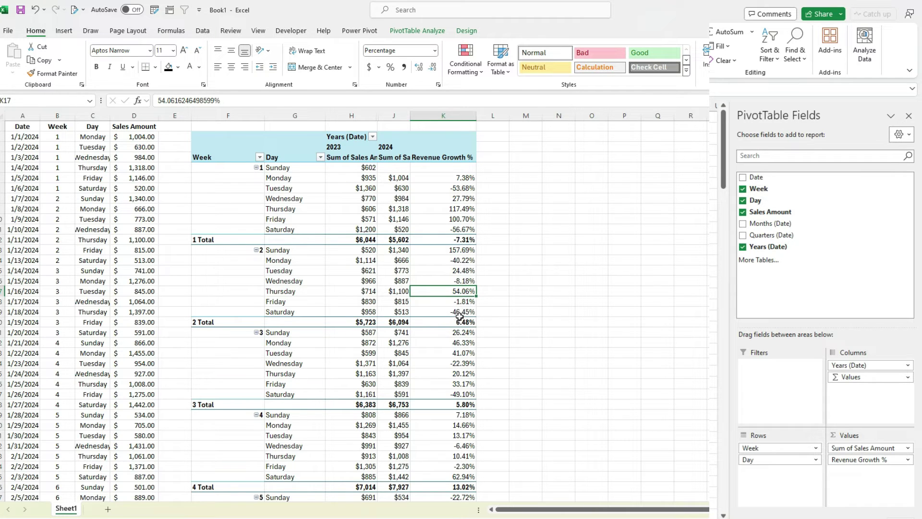
Apply the 3 Triangles icon set to the Revenue Growth % column and open Manage Rules.
mouse_move(460, 316)
click(462, 131)
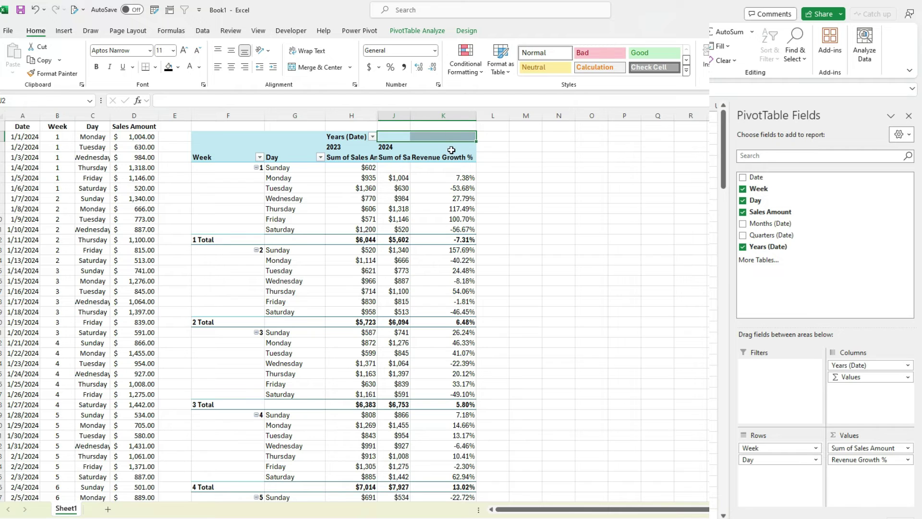
click(452, 153)
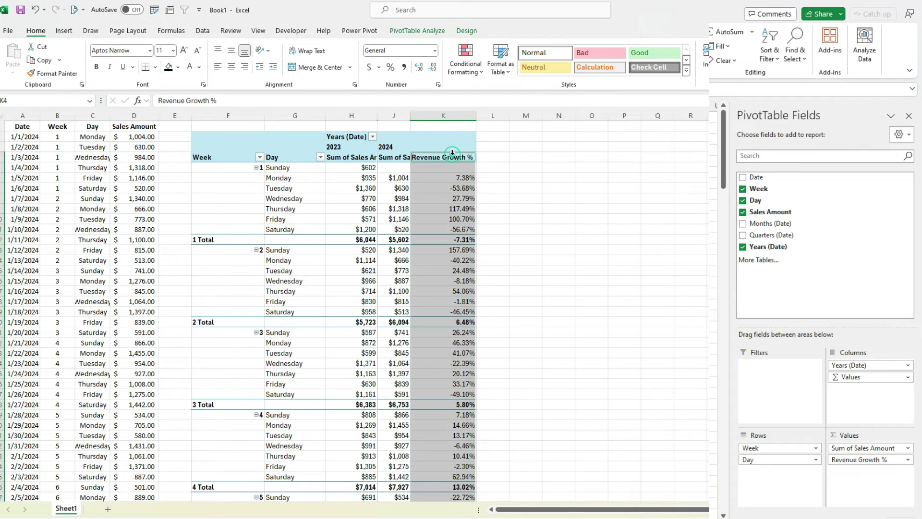
click(465, 70)
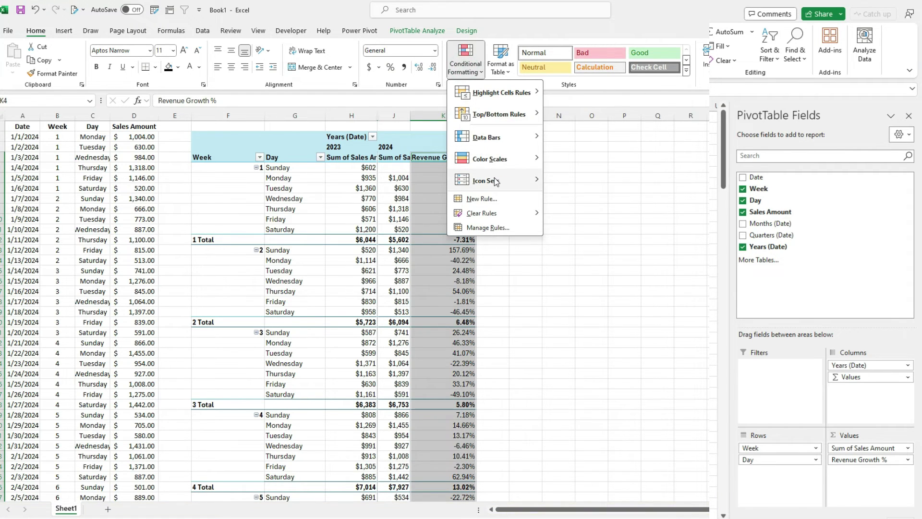
mouse_move(495, 181)
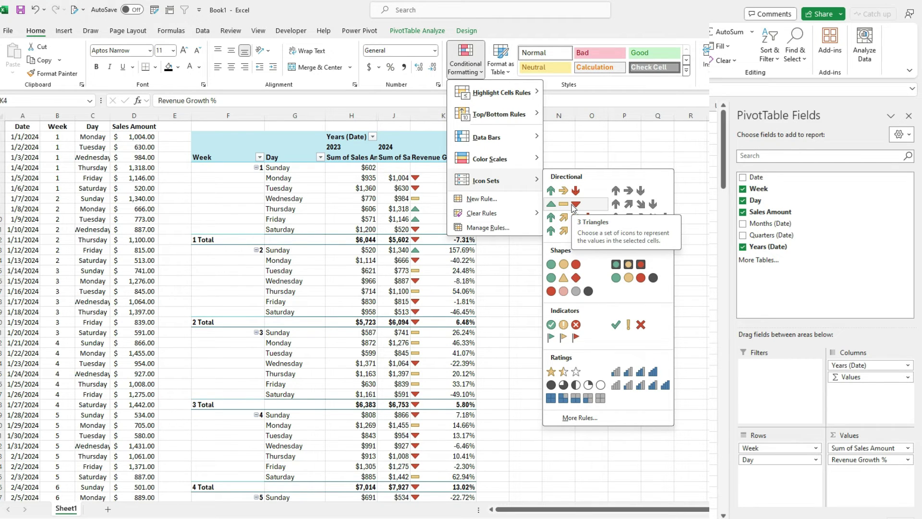
click(572, 204)
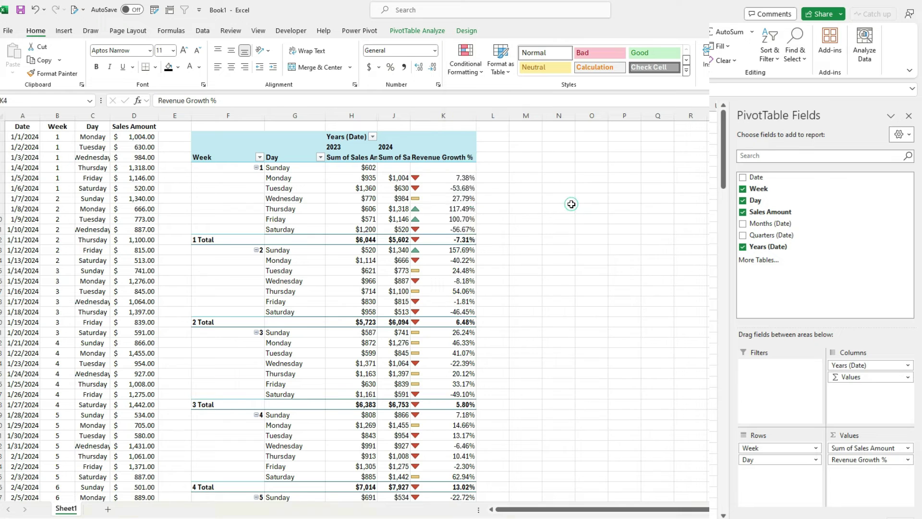
click(473, 65)
click(485, 231)
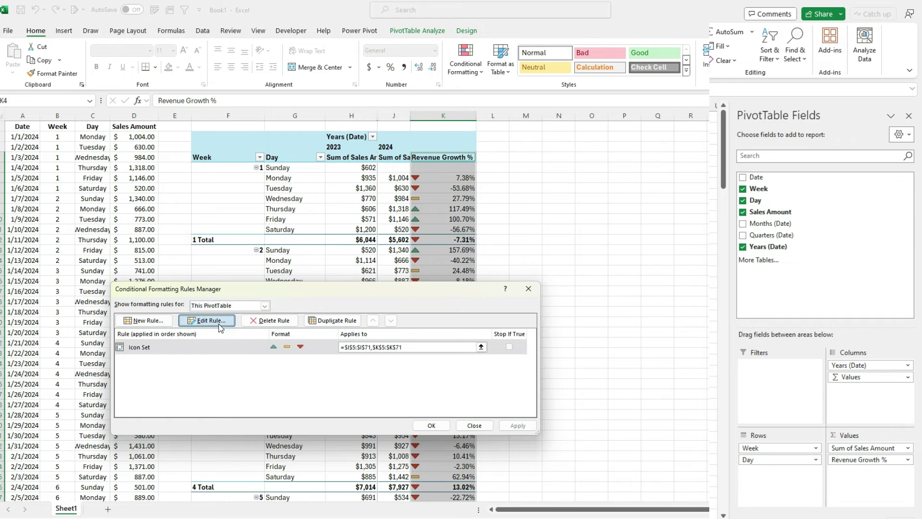
Edit the triangle icon rule, setting its thresholds to 0.05 and 0.
click(218, 324)
drag(267, 229, 567, 185)
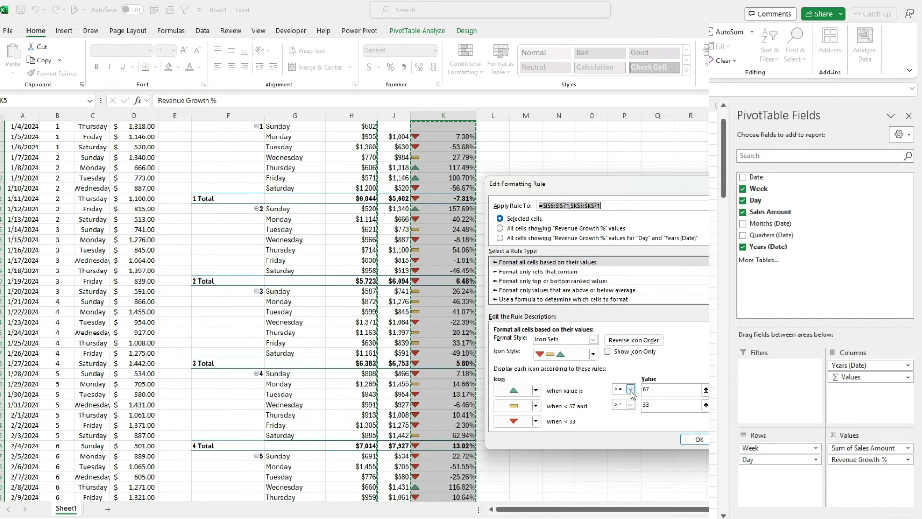
click(646, 390)
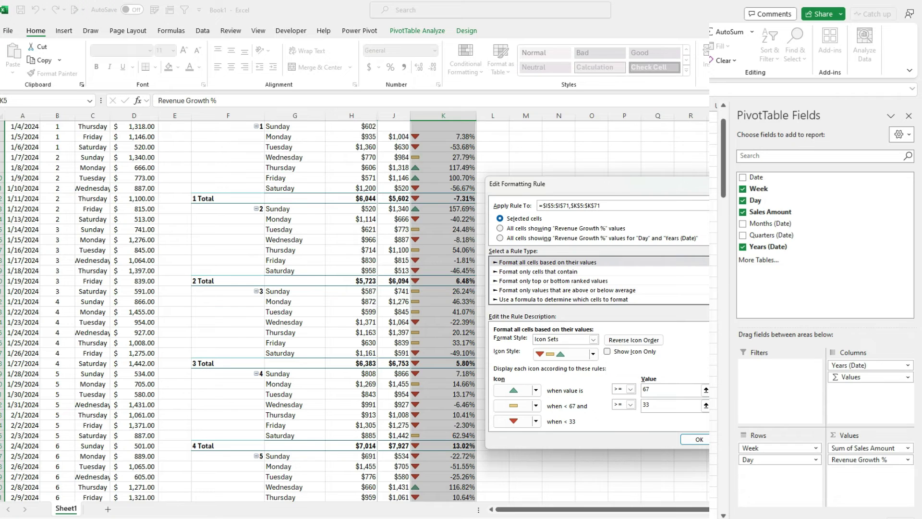
key(BackSpace)
key(BackSpace)
text(0)
key(Tab)
text(0)
click(677, 391)
text(.05)
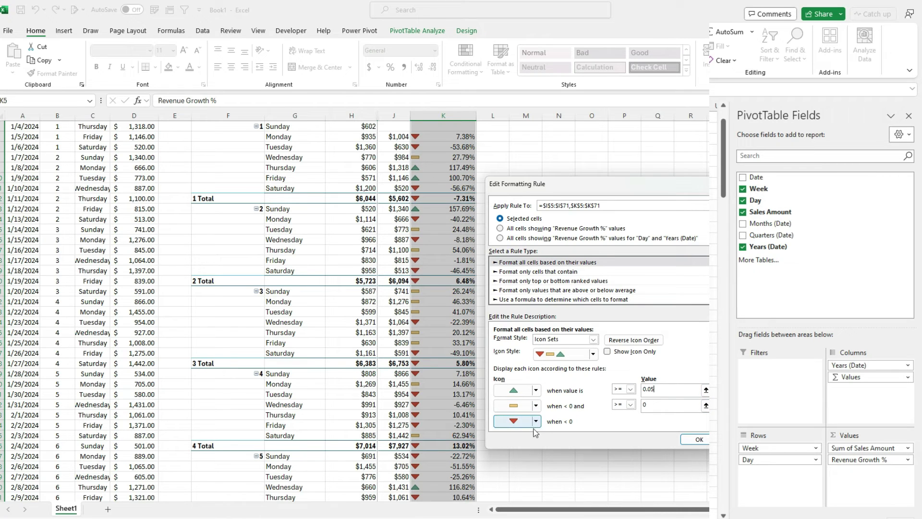
Confirm and apply the edited rule, close the Rules Manager, and select a growth cell.
click(706, 440)
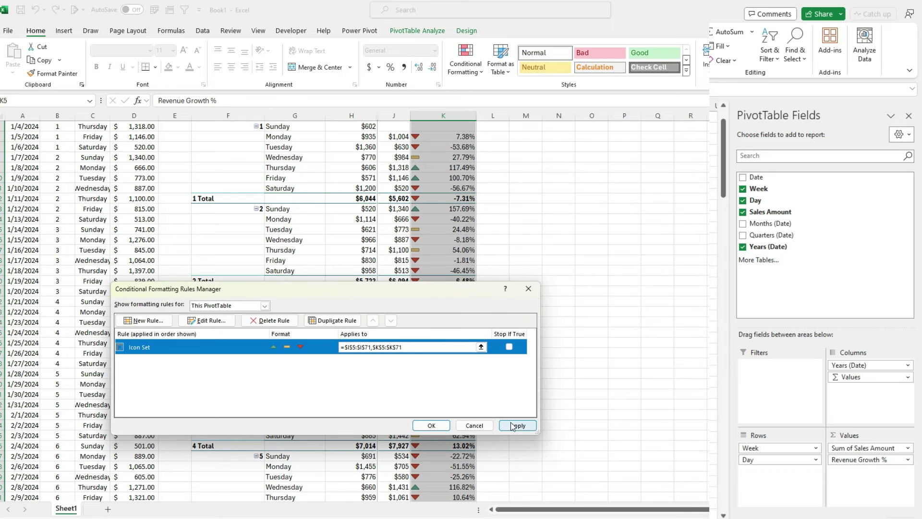
click(517, 425)
click(429, 426)
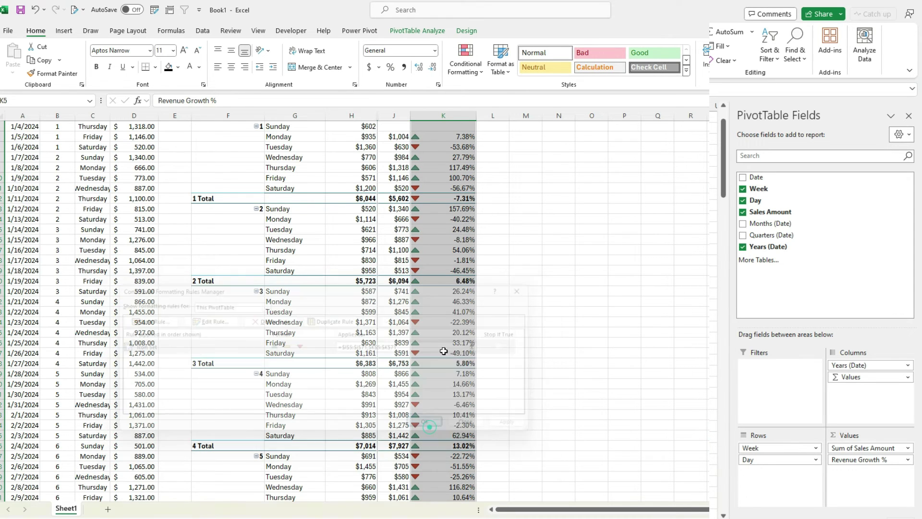
click(449, 336)
scroll(446, 339, down, 8)
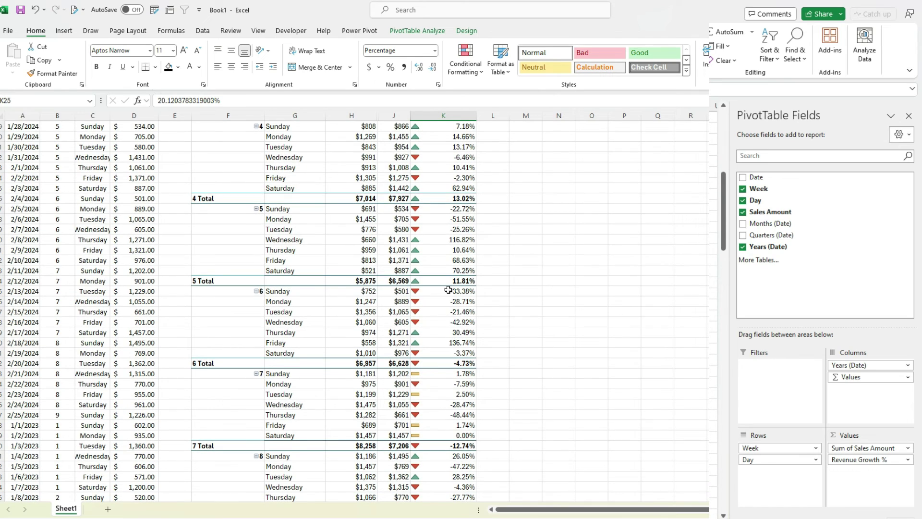
scroll(467, 280, up, 3)
scroll(469, 280, up, 6)
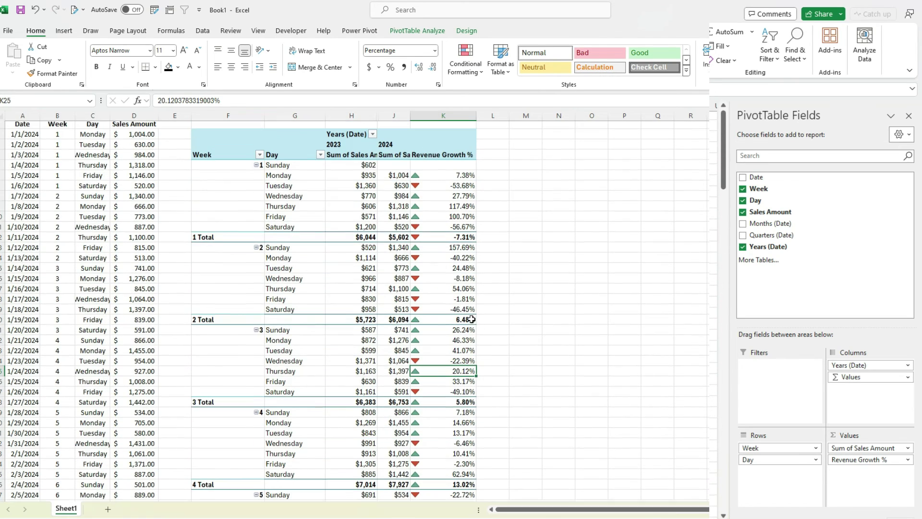
mouse_move(474, 317)
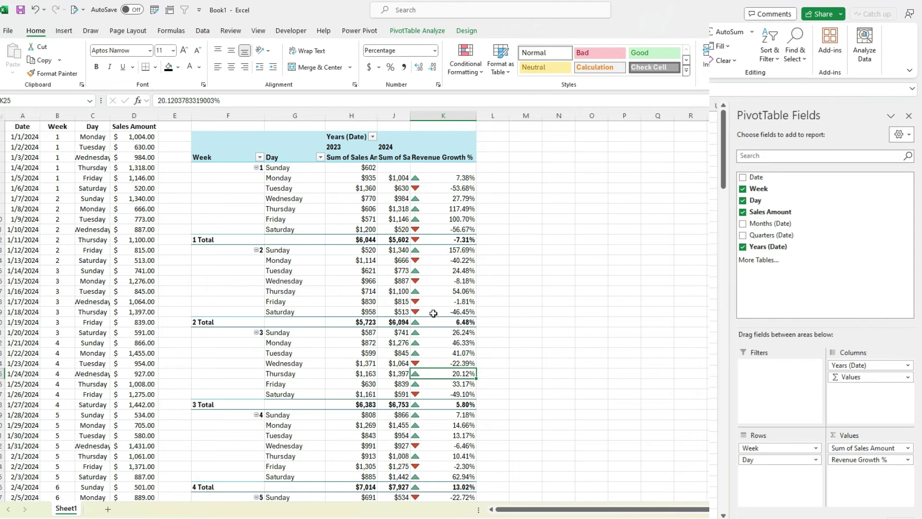
mouse_move(433, 313)
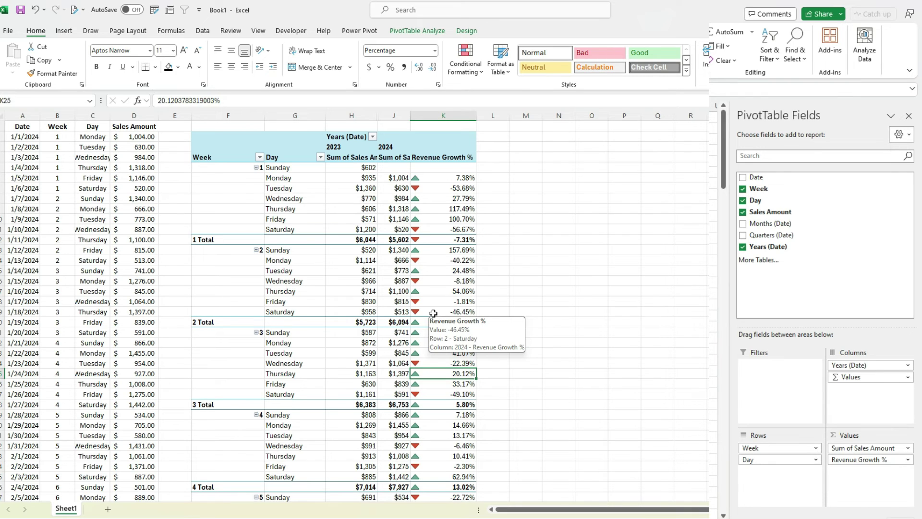
Apply a Medium grey PivotTable style from the Design gallery.
click(464, 31)
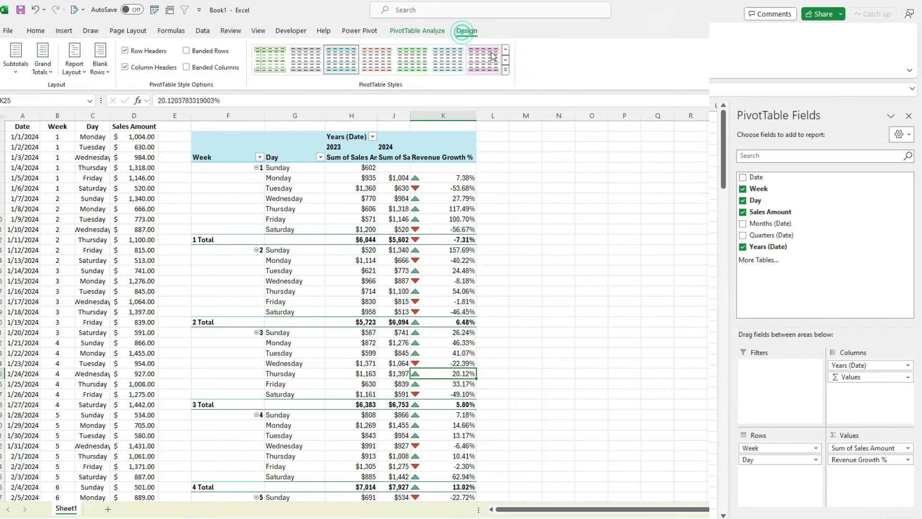
click(505, 70)
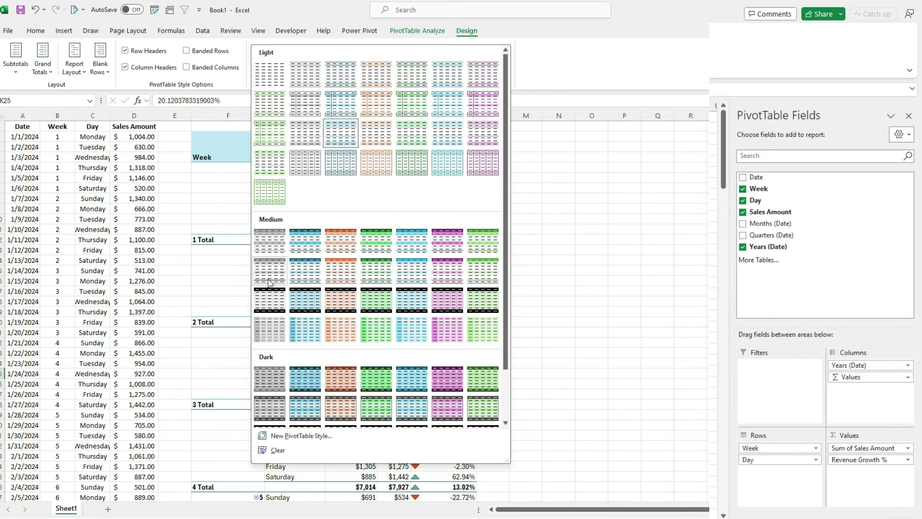
click(269, 283)
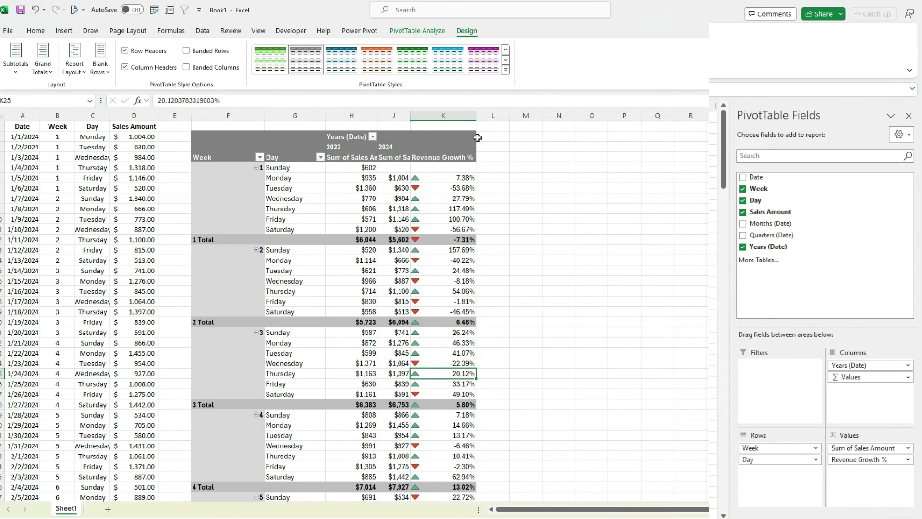
Autofit columns K and J so their headers show in full.
double_click(476, 115)
drag(414, 114, 413, 114)
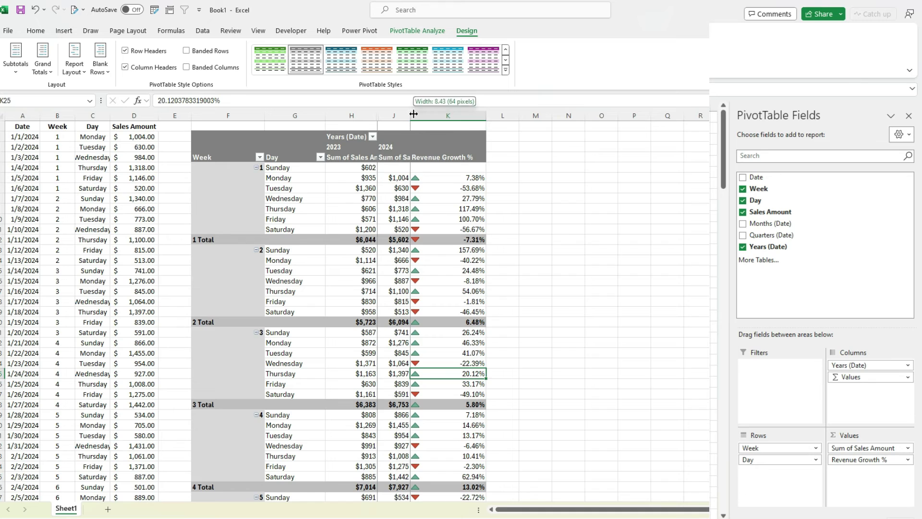
double_click(413, 114)
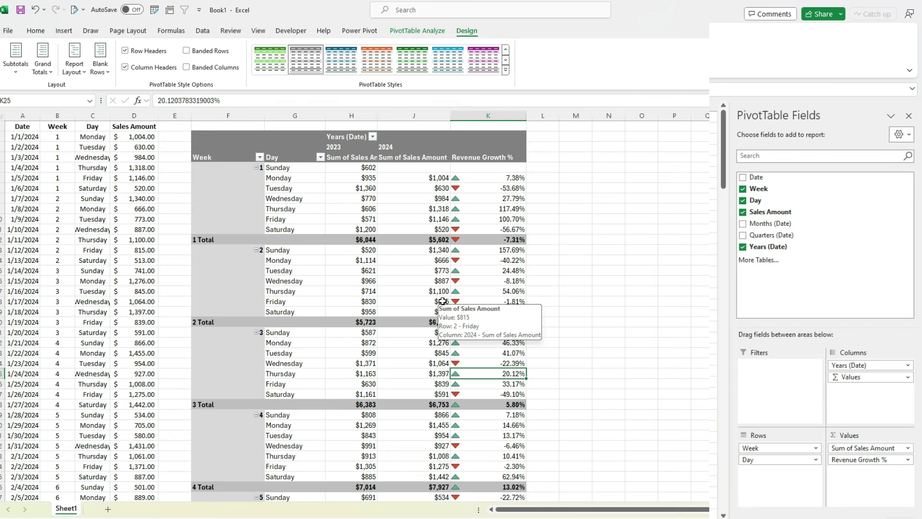
mouse_move(400, 227)
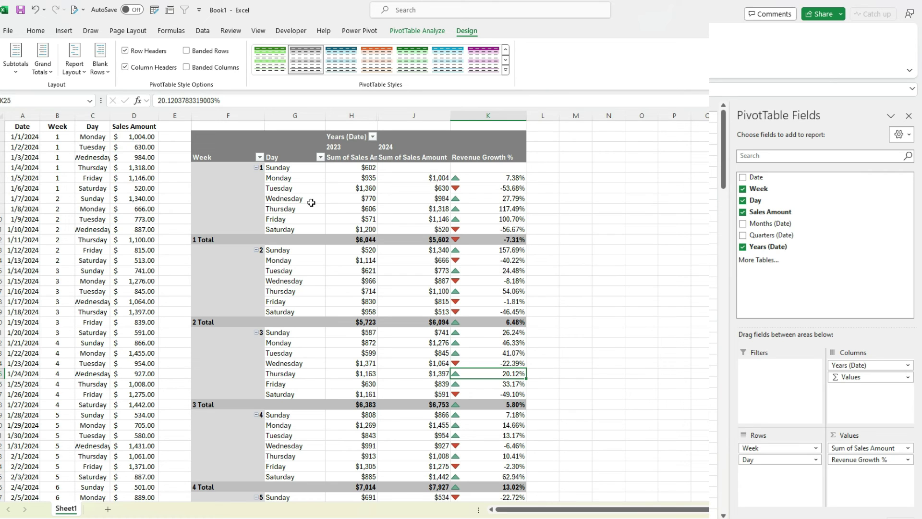
mouse_move(409, 200)
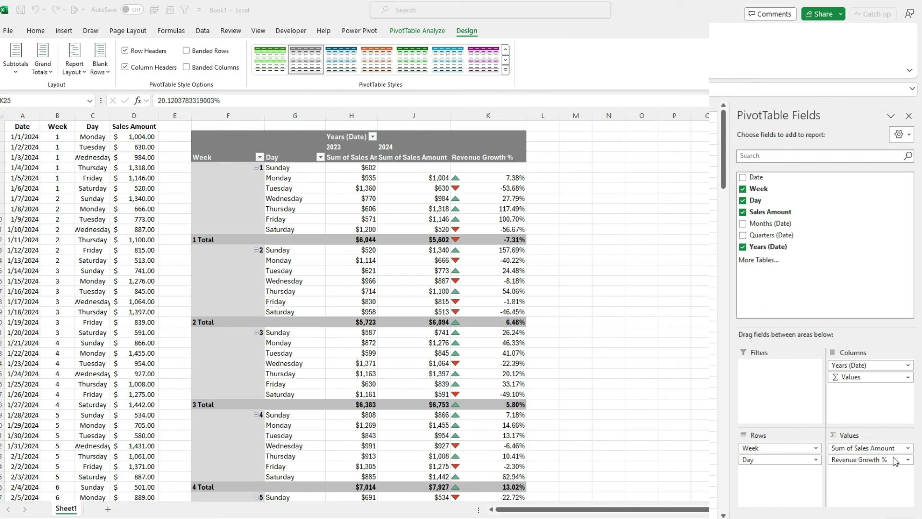
drag(787, 212, 872, 500)
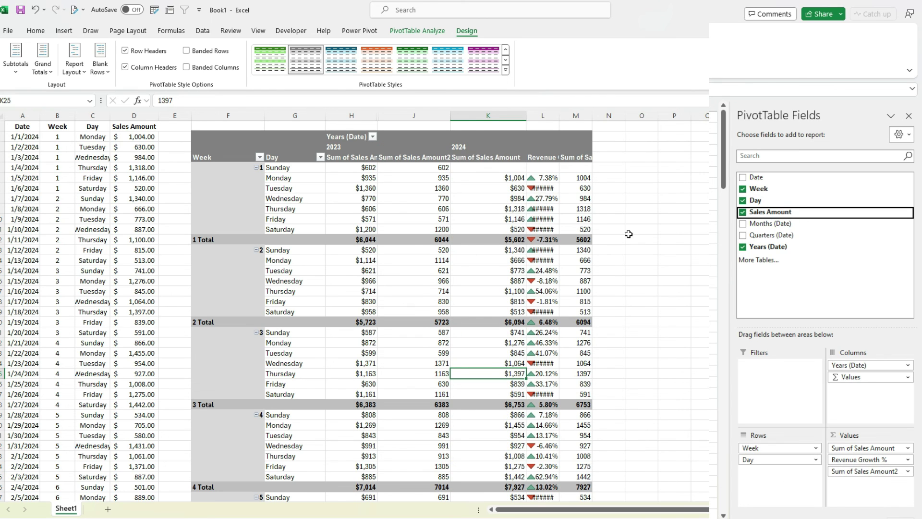
click(864, 471)
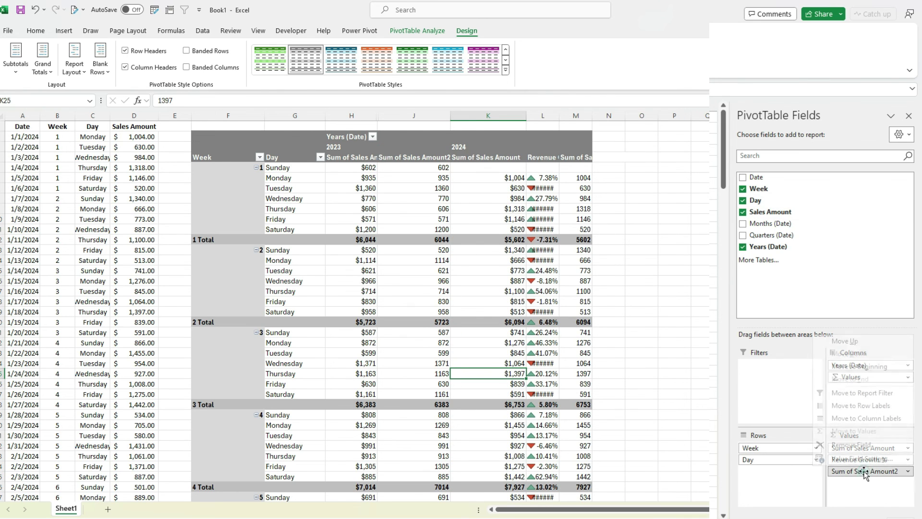
click(872, 446)
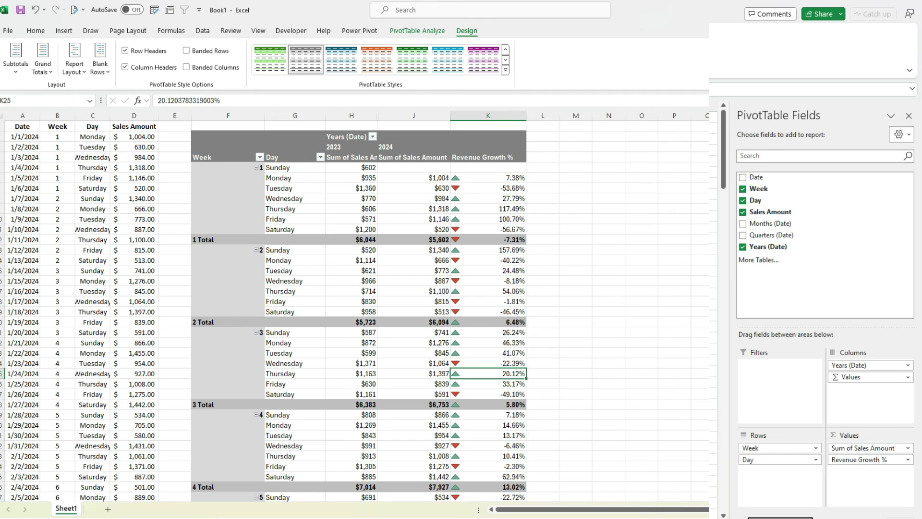